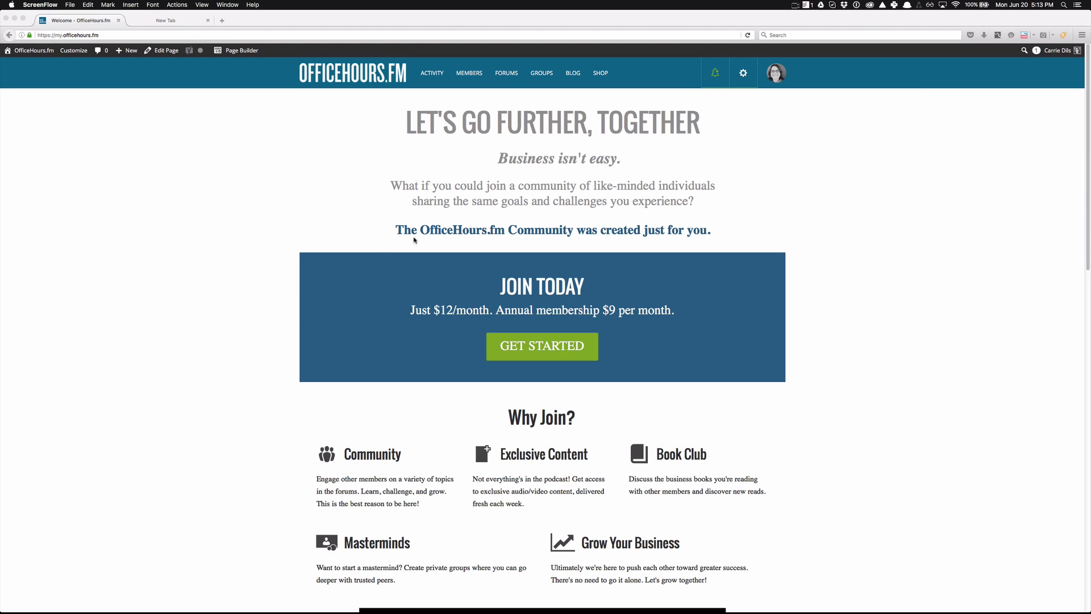
Open the Book Club group's page from the site's groups directory.
click(533, 90)
click(540, 76)
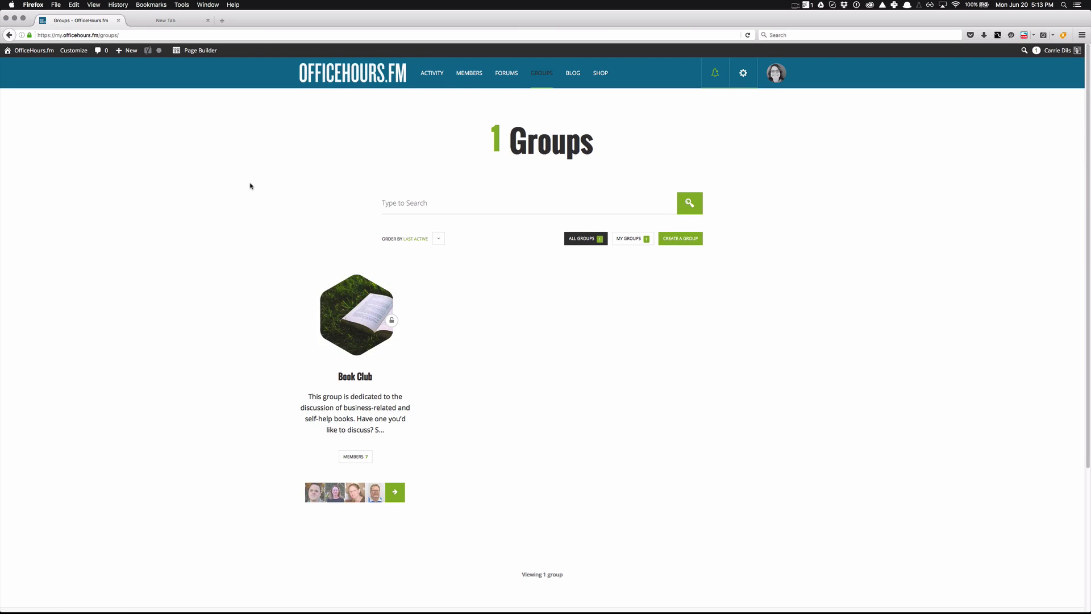
click(358, 344)
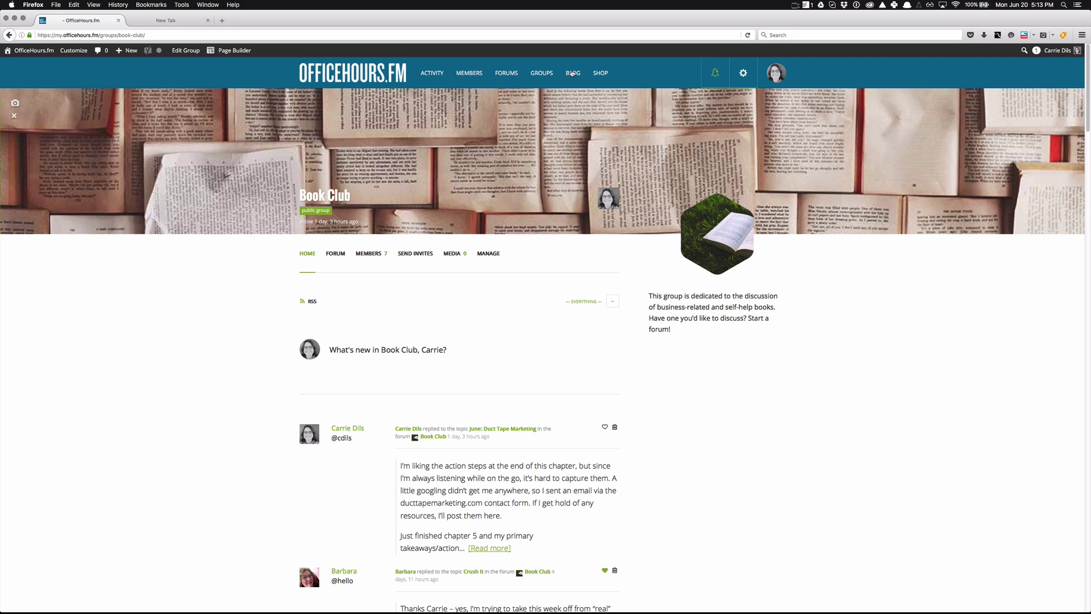
Start creating a new group from the groups directory and name it Coffee Club.
click(541, 73)
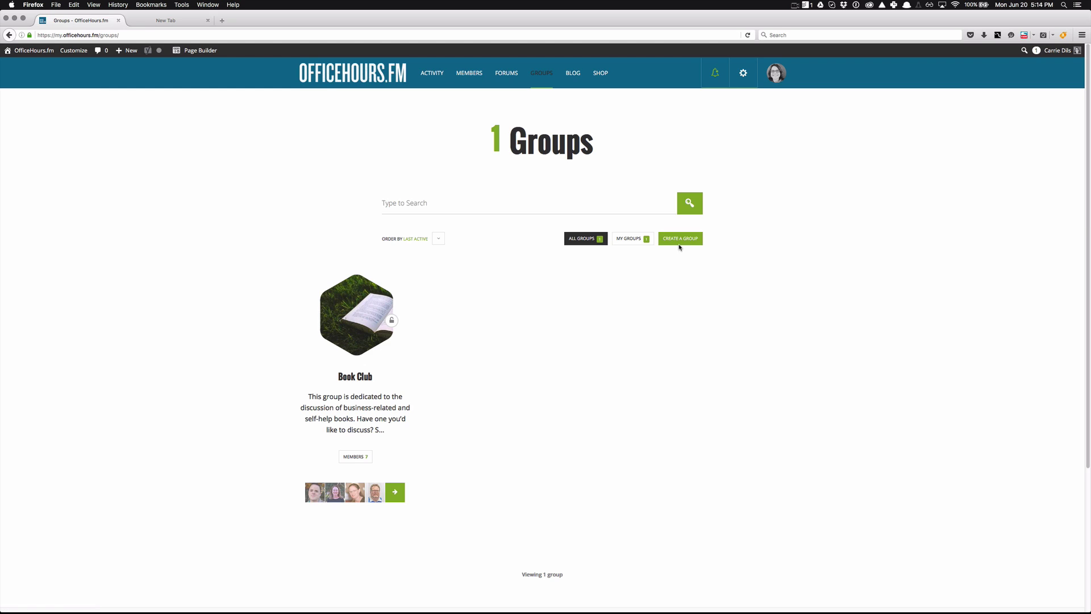
click(672, 245)
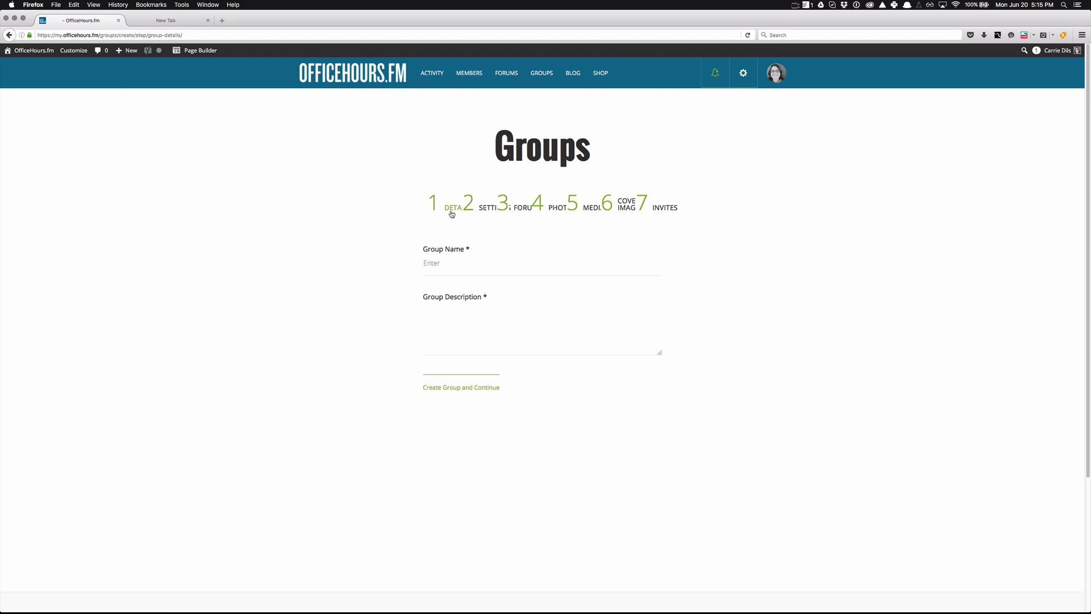
click(446, 263)
text(Coffee Club)
Describe the group as "Monday through Friday at 8am ET, hop into this group to chat about whatever's on your mind." and create it.
text(Monday through)
text( Friday at )
text(8a)
text(m )
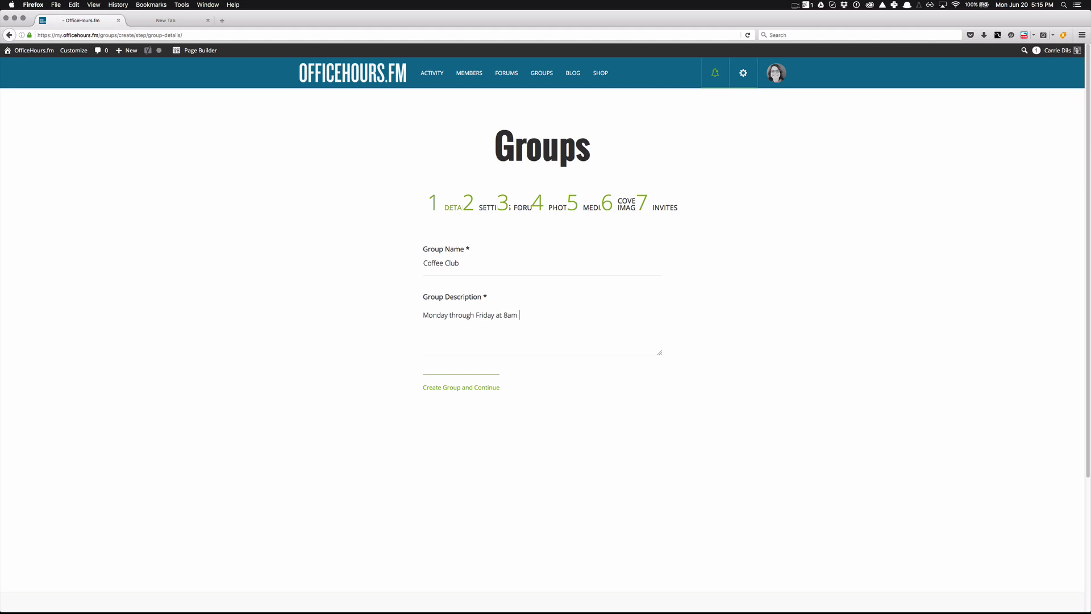
text(PET, hop on)
key(BackSpace)
key(BackSpace)
key(BackSpace)
text(into this group to chat about whatever's on your mind.)
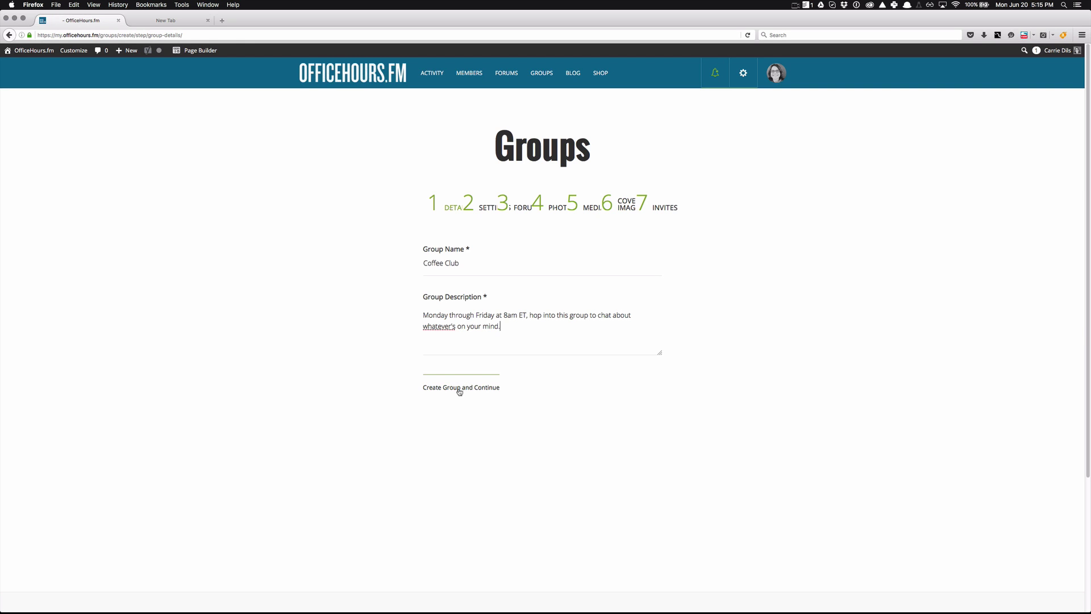
click(459, 391)
click(458, 391)
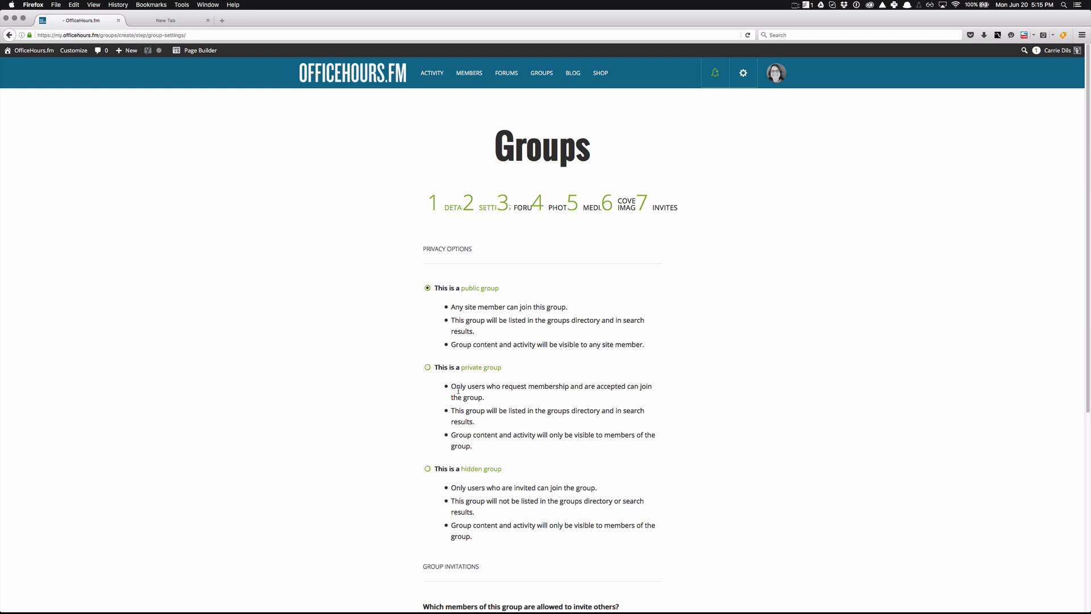
Keep the group public, allow all group members to invite others, and continue to the forum settings.
scroll(560, 359, down, 2)
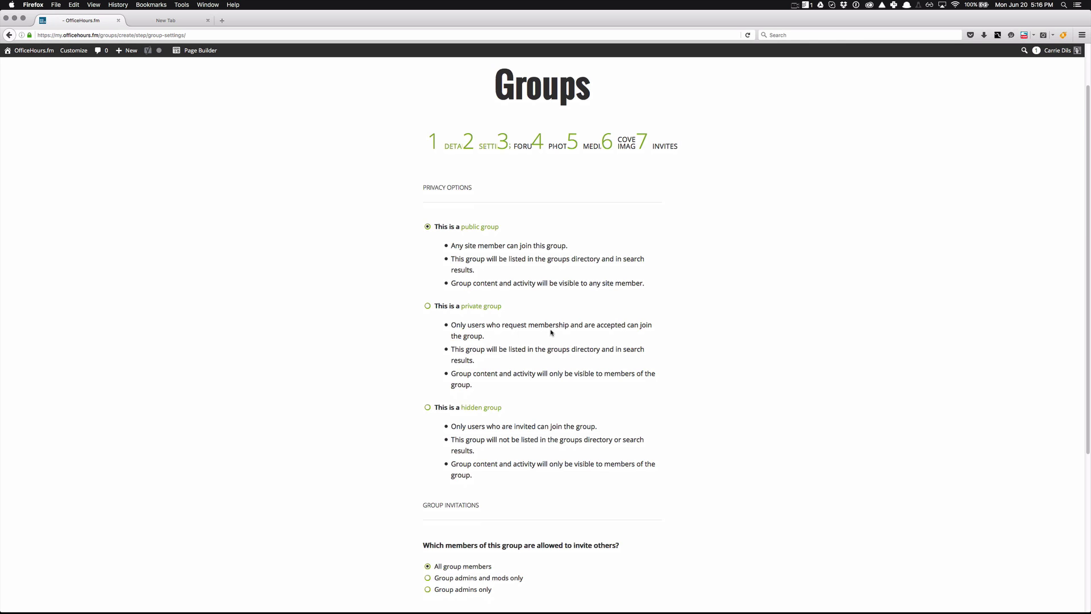
scroll(559, 333, down, 2)
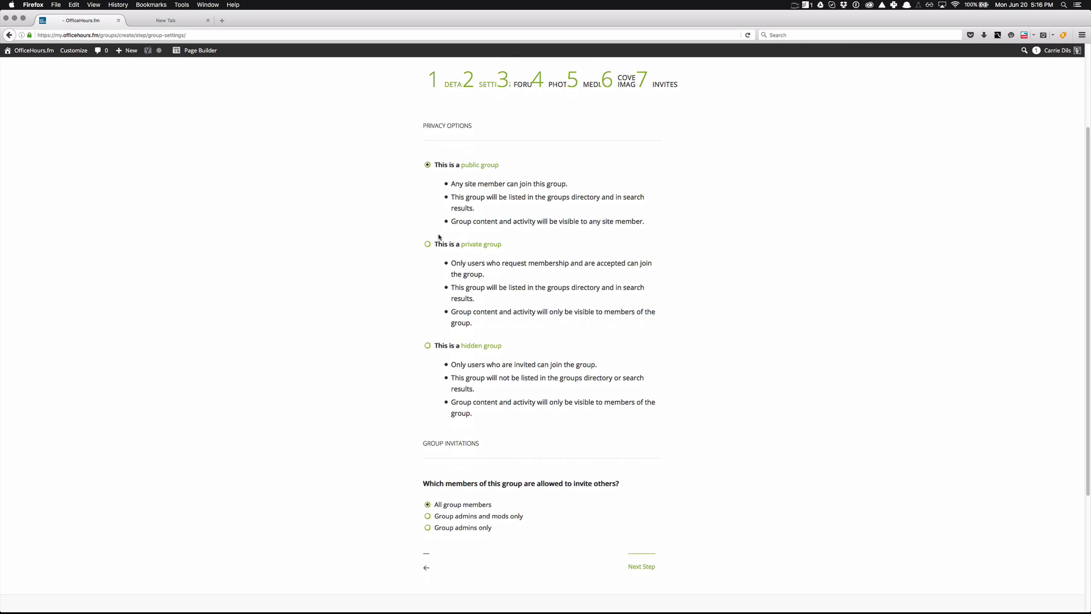
scroll(594, 391, down, 2)
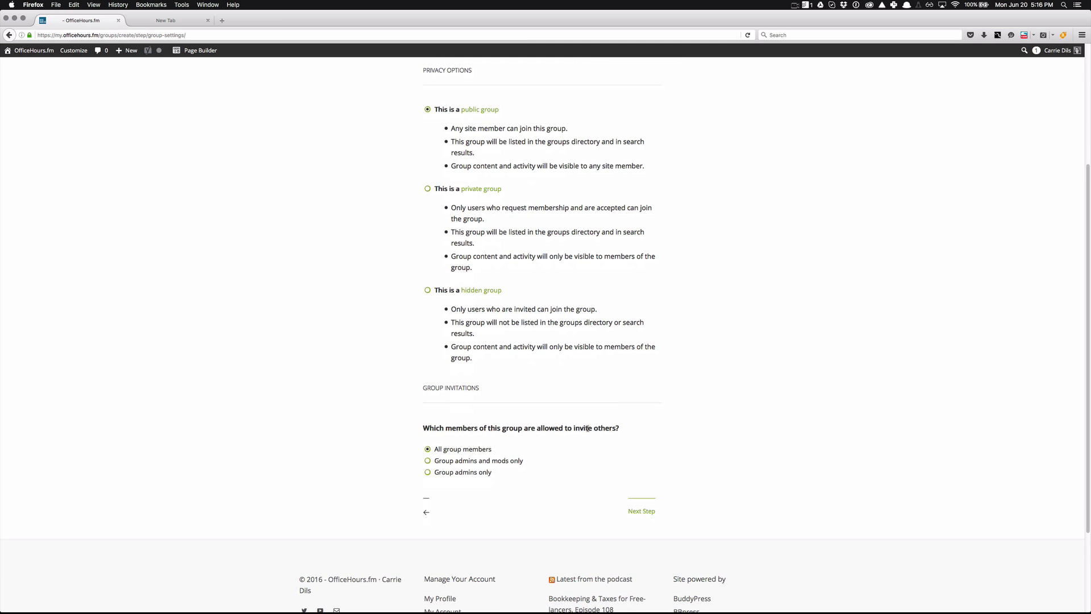
scroll(602, 429, down, 1)
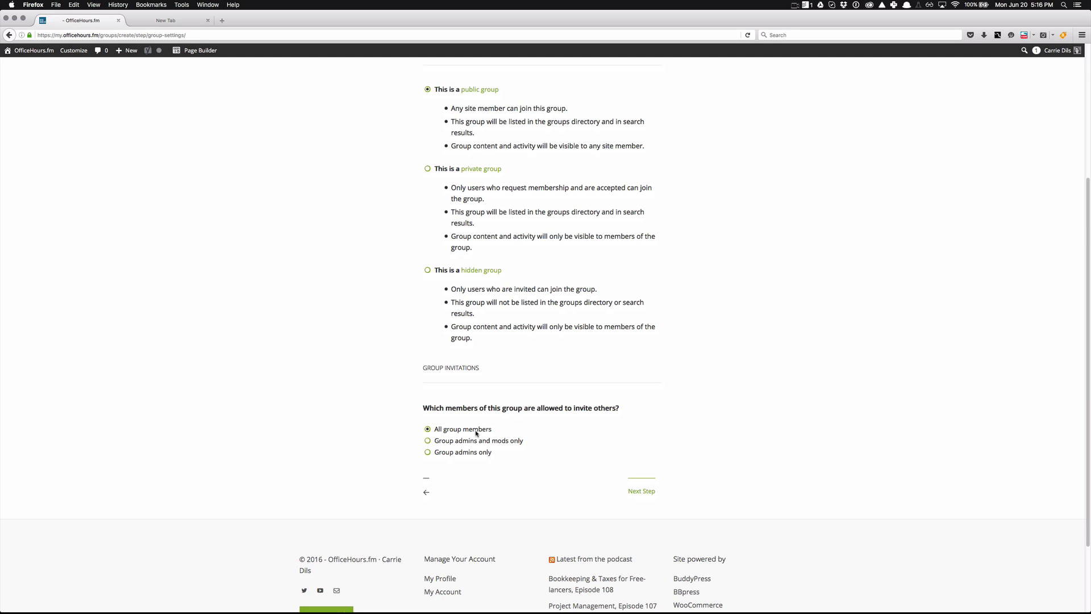
click(431, 453)
click(427, 431)
click(642, 492)
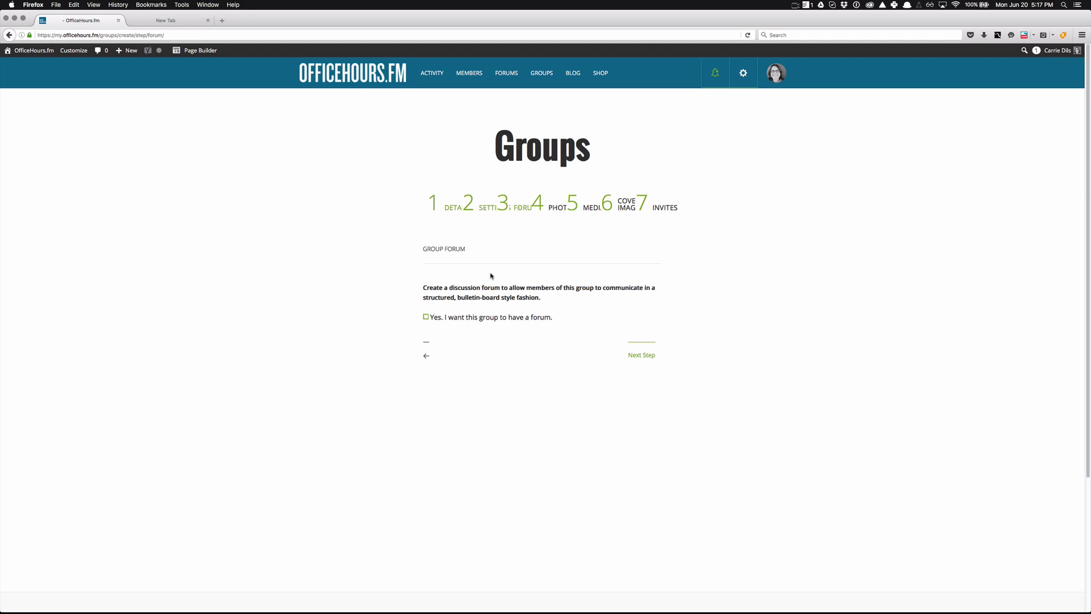
Give the group a discussion forum, viewing the site's Forums page in a separate tab before continuing to the profile photo.
click(425, 317)
super+click(506, 73)
click(182, 23)
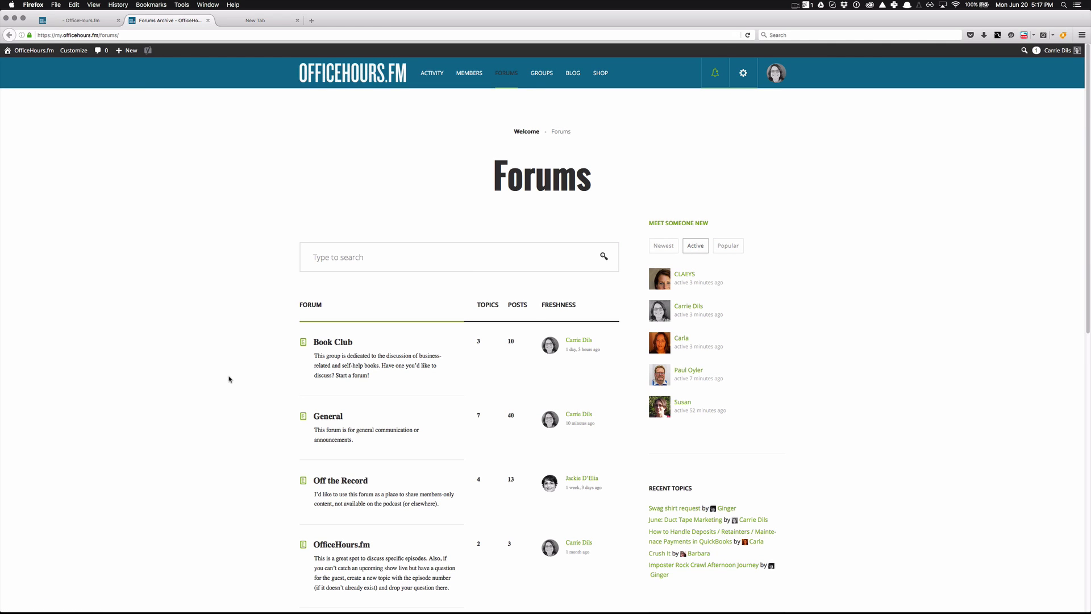
scroll(230, 379, down, 1)
scroll(229, 379, up, 1)
click(91, 20)
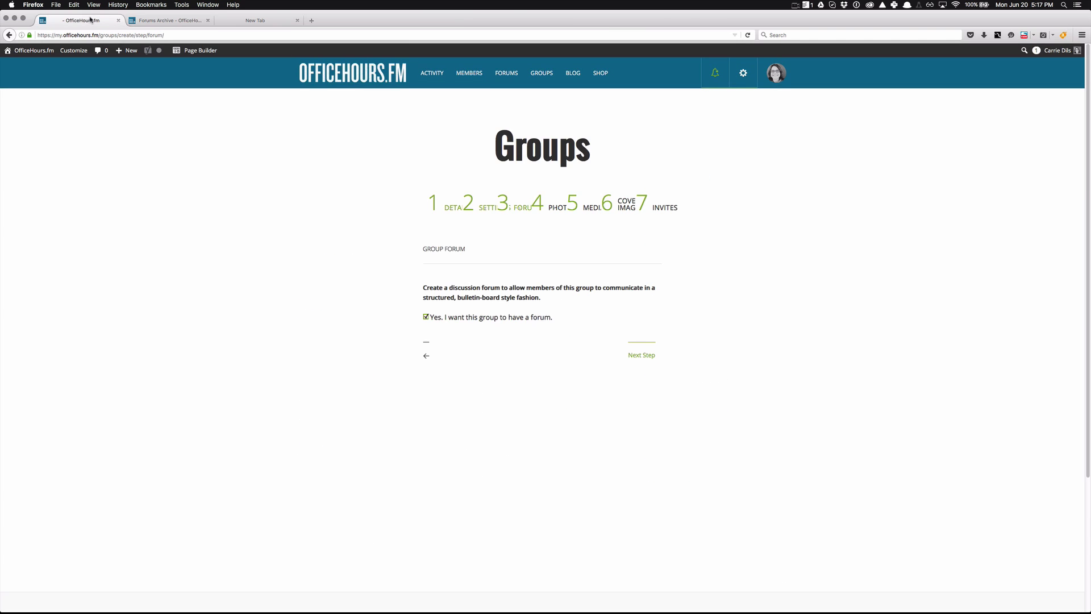
click(642, 355)
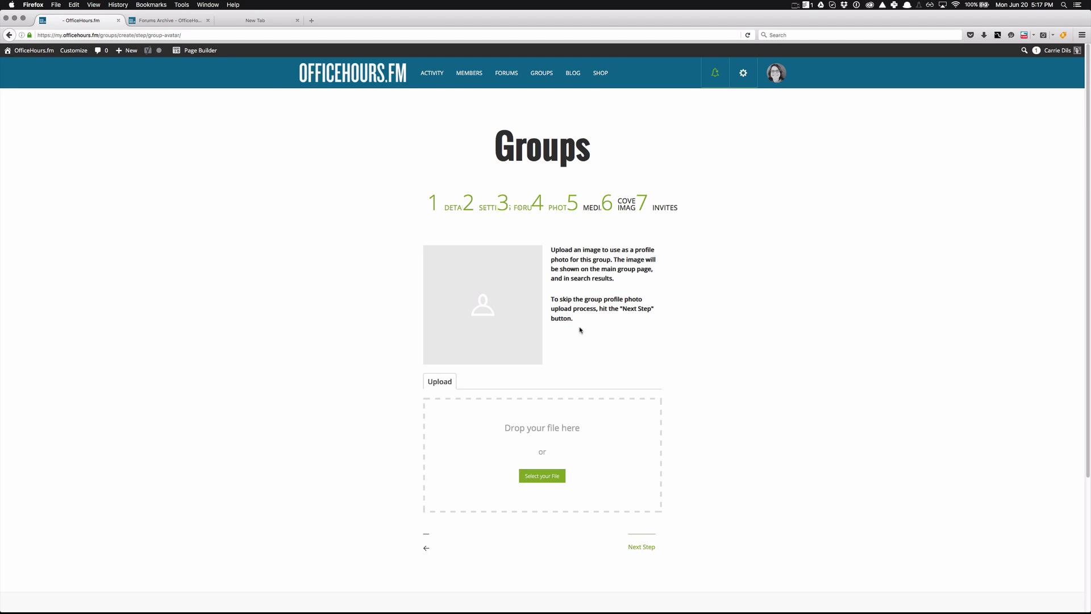
Go to pexels.com in the blank browser tab.
click(265, 21)
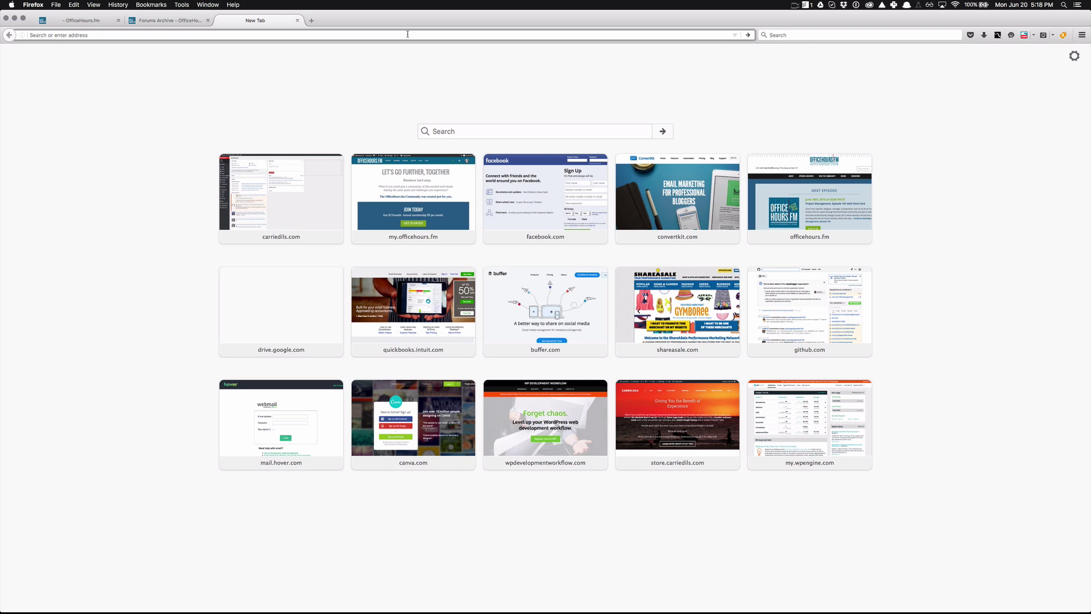
text(pex)
key(BackSpace)
key(BackSpace)
key(BackSpace)
text(pexels.com/)
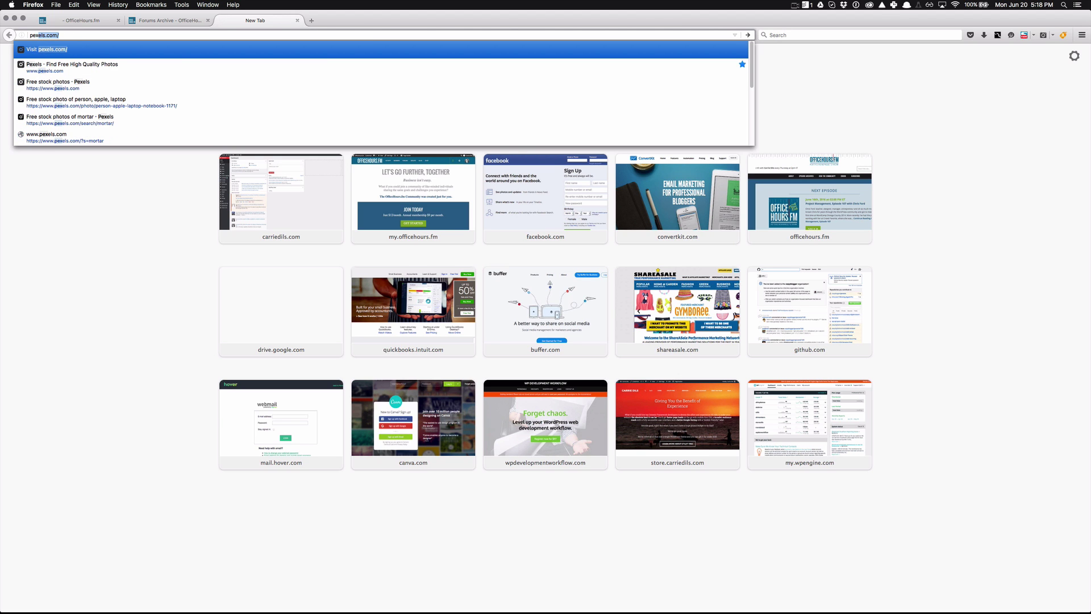
key(Return)
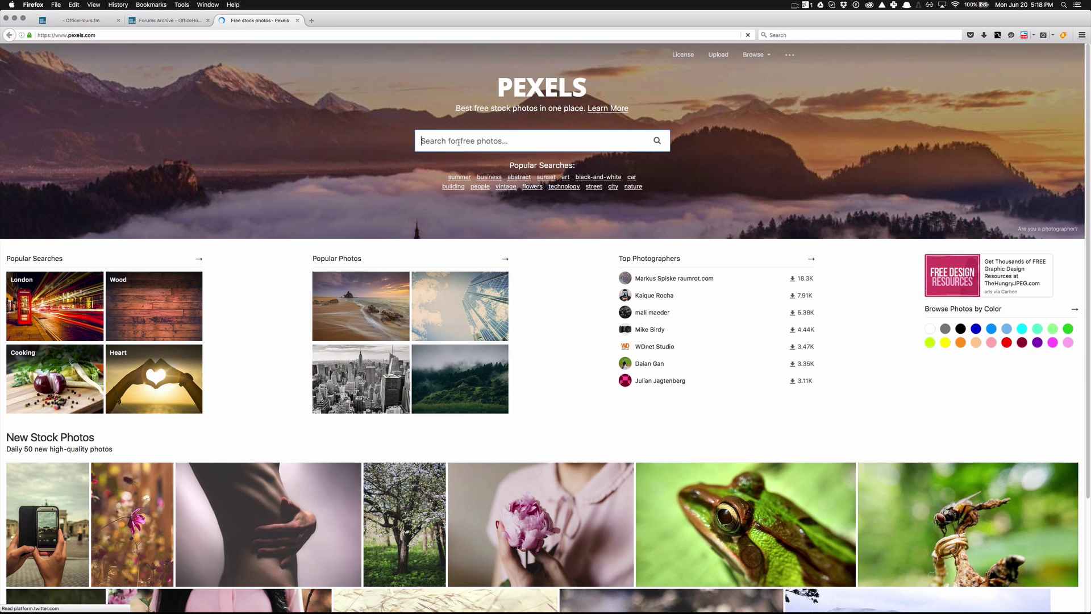
Search Pexels for "coffee cup" photos.
click(459, 143)
text(coffee)
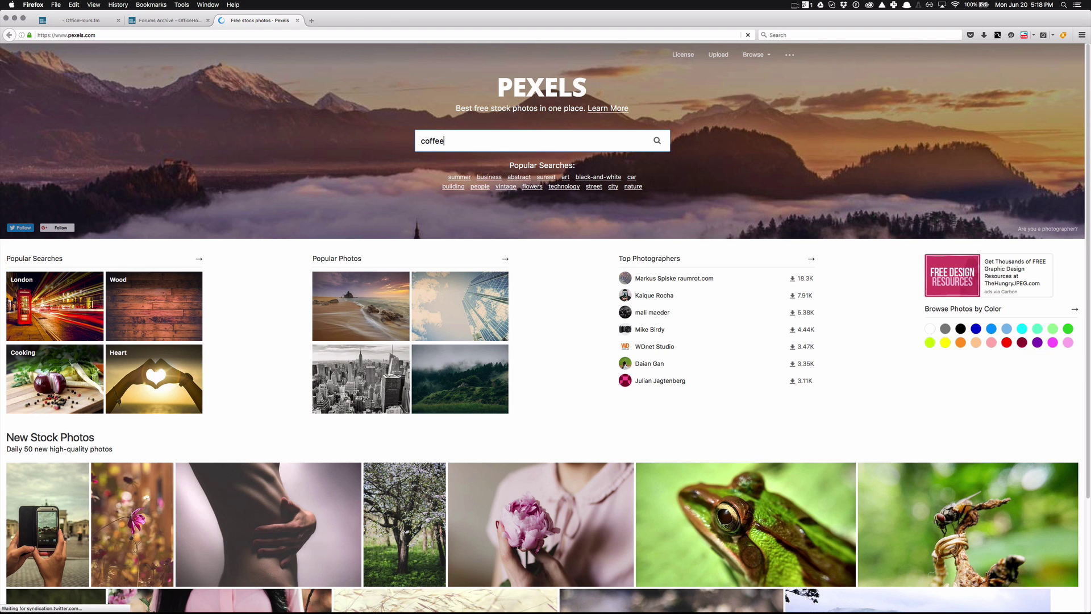
text( cup)
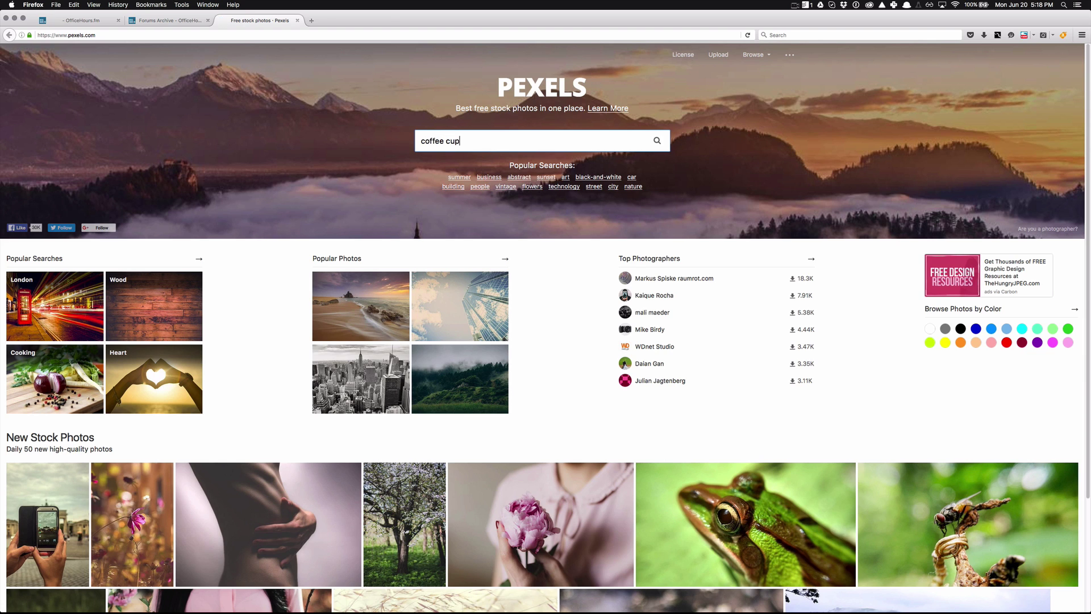
key(Return)
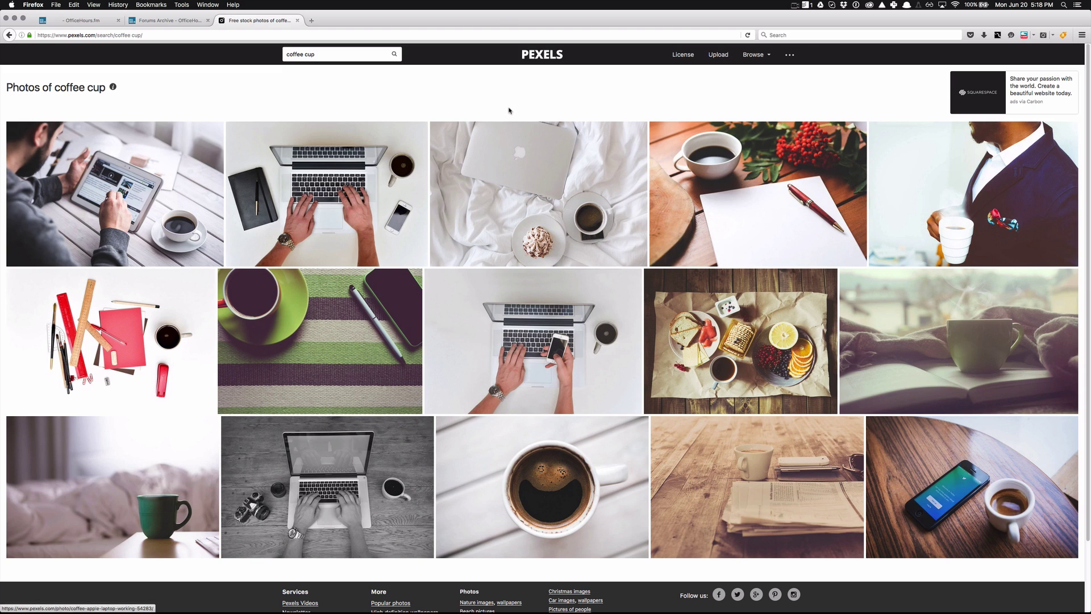
Open the smiley-faced coffee cup photo from the results and save its displayed image to the computer.
scroll(508, 106, down, 2)
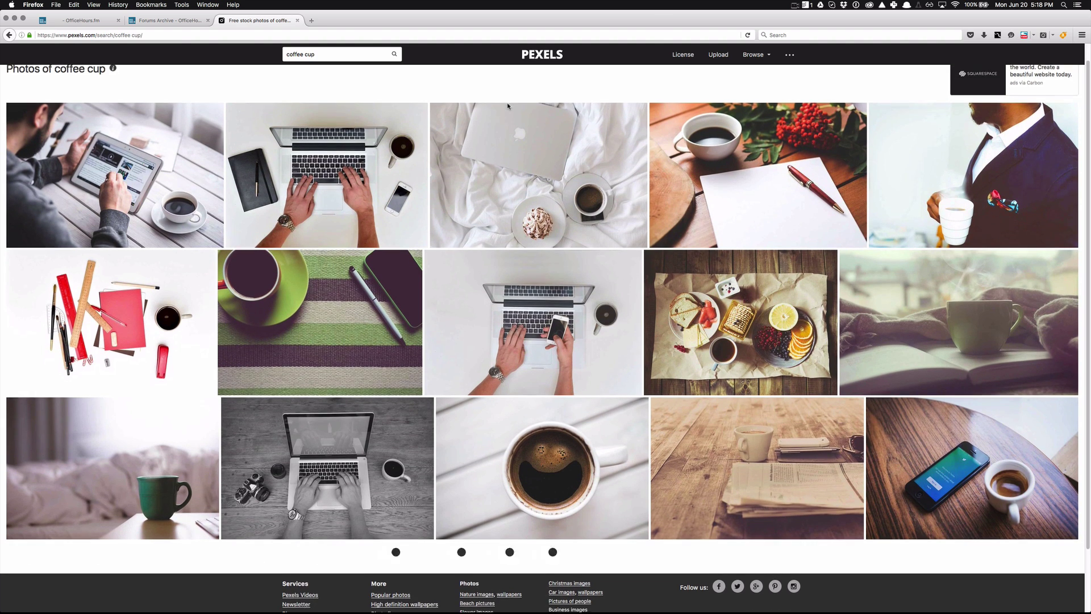
scroll(574, 279, down, 5)
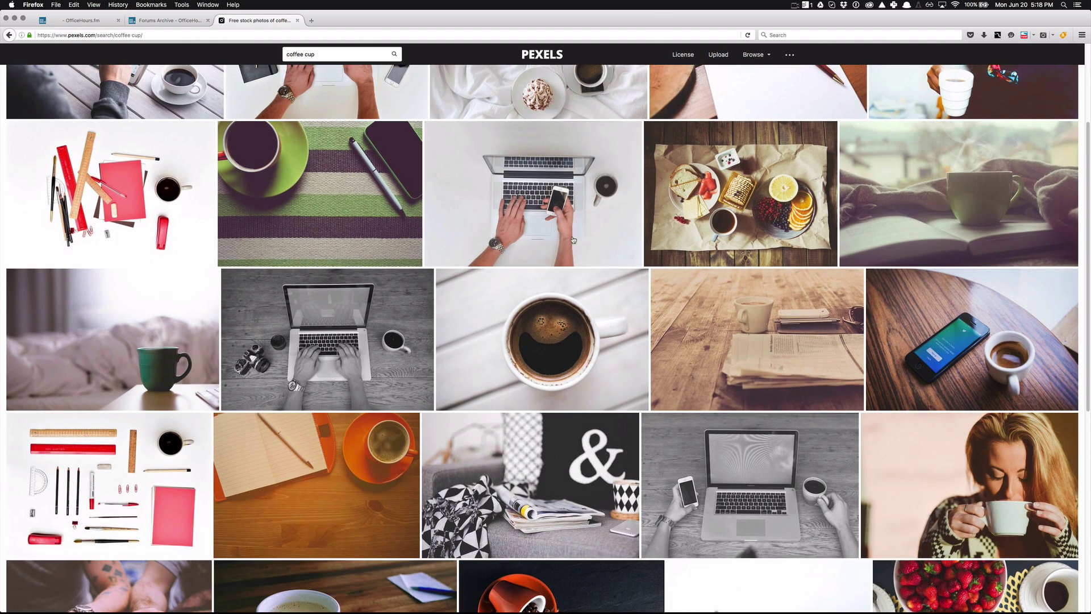
click(548, 328)
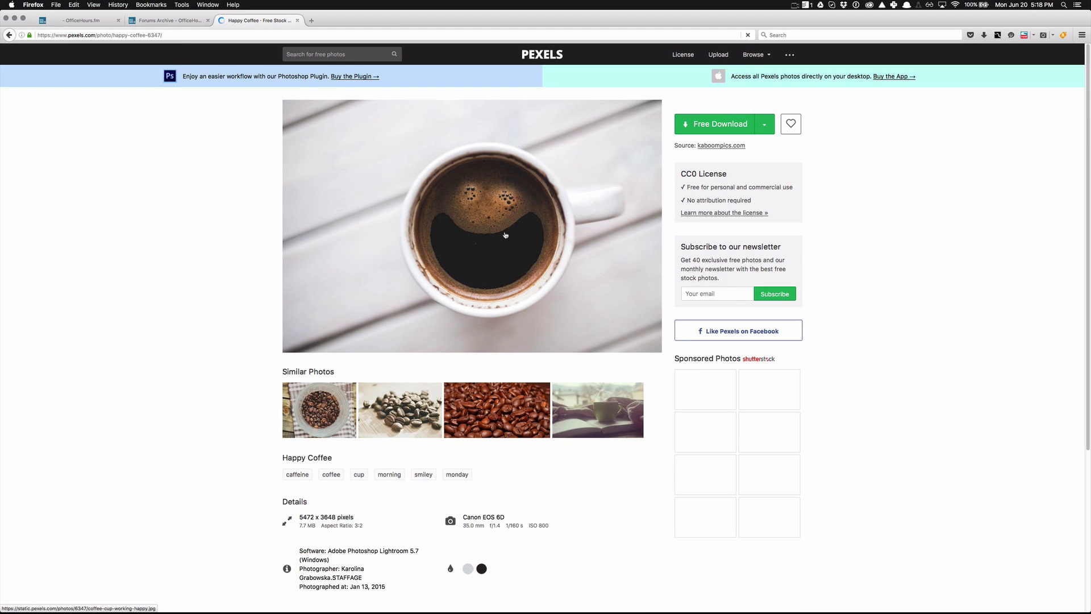
right_click(505, 235)
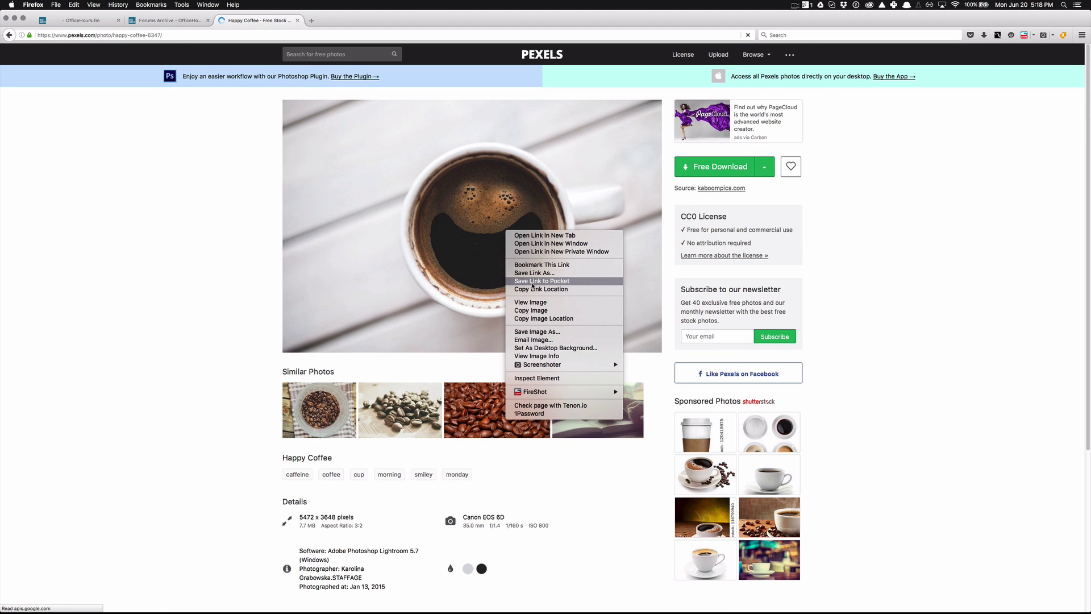
click(534, 334)
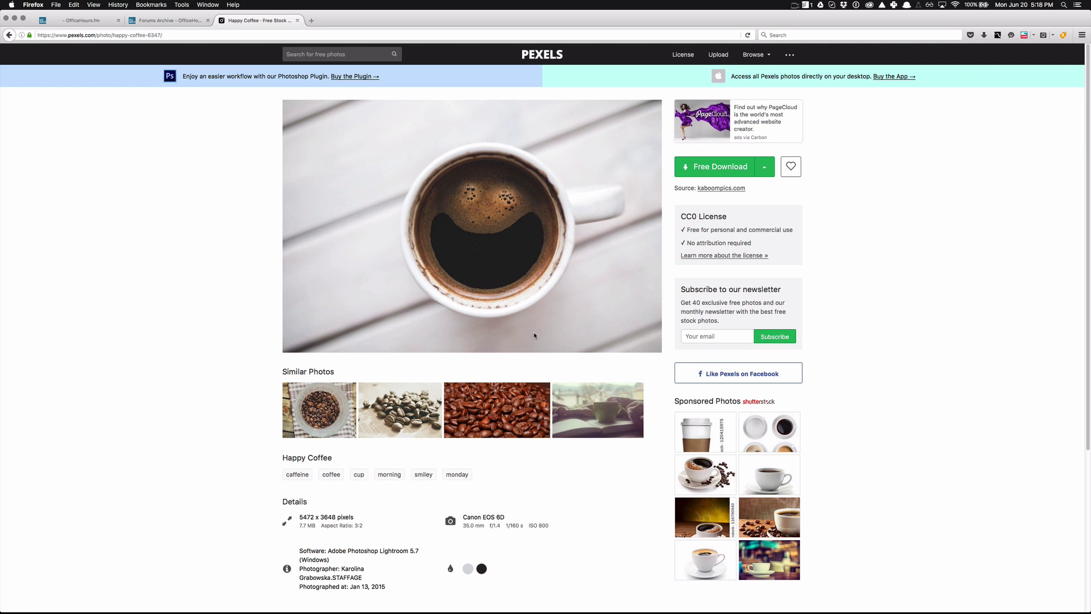
click(619, 223)
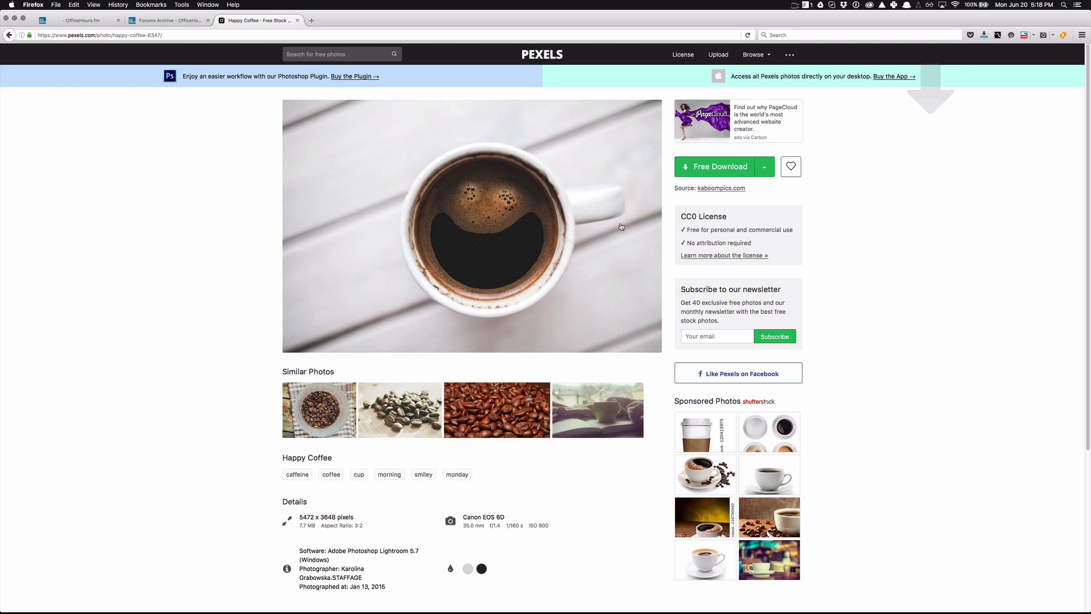
Download the Happy Coffee photo in the Small (640 x 426) size and save the file.
click(764, 166)
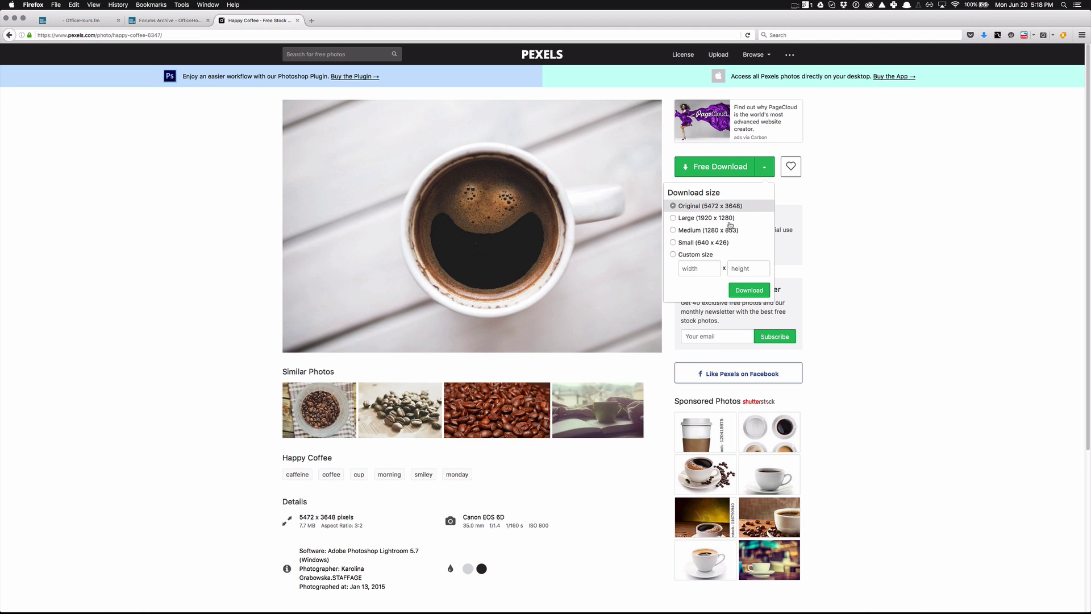
click(673, 242)
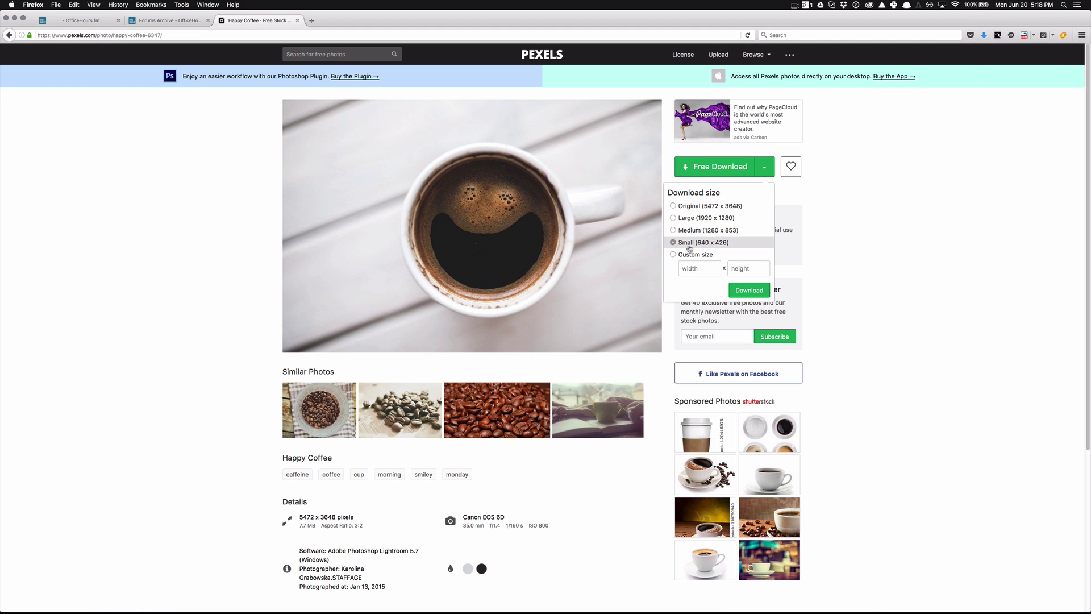
click(749, 290)
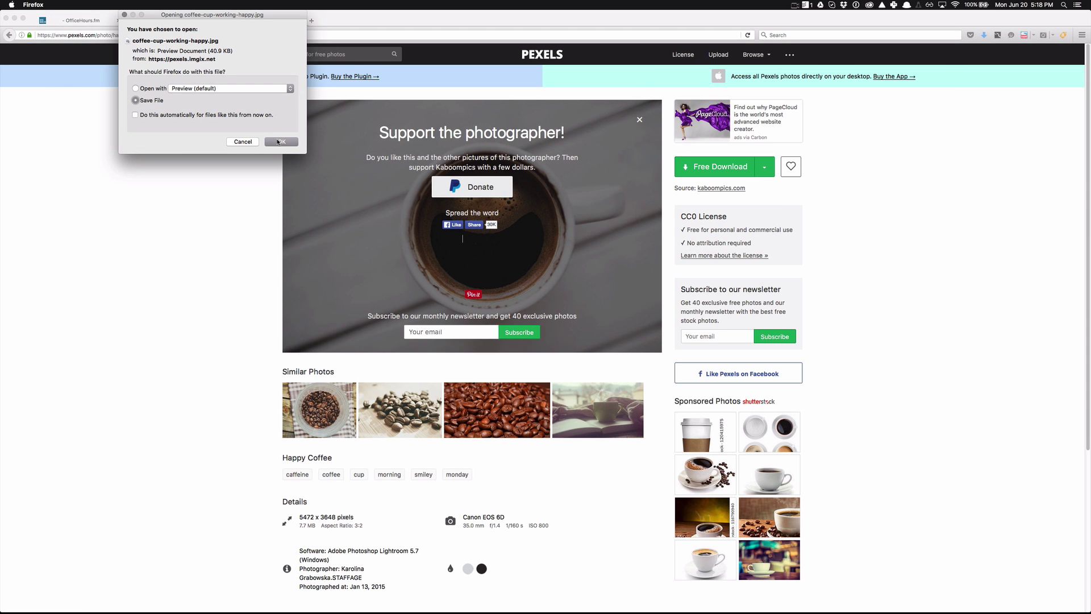
click(279, 142)
Upload coffee-cup-working-happy.jpg from Downloads as the new group's profile photo.
click(85, 20)
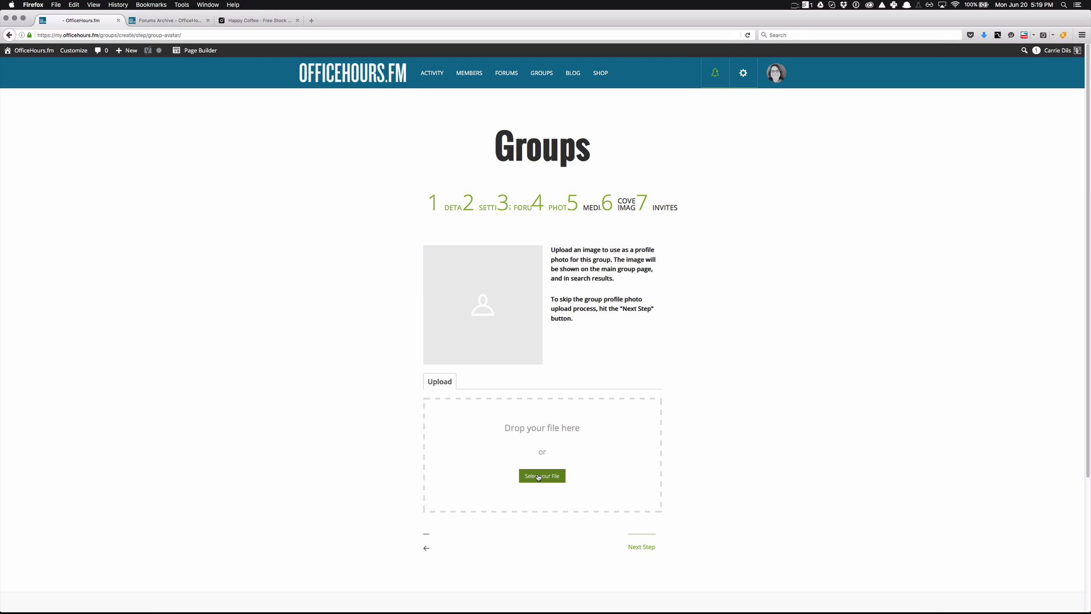
click(538, 476)
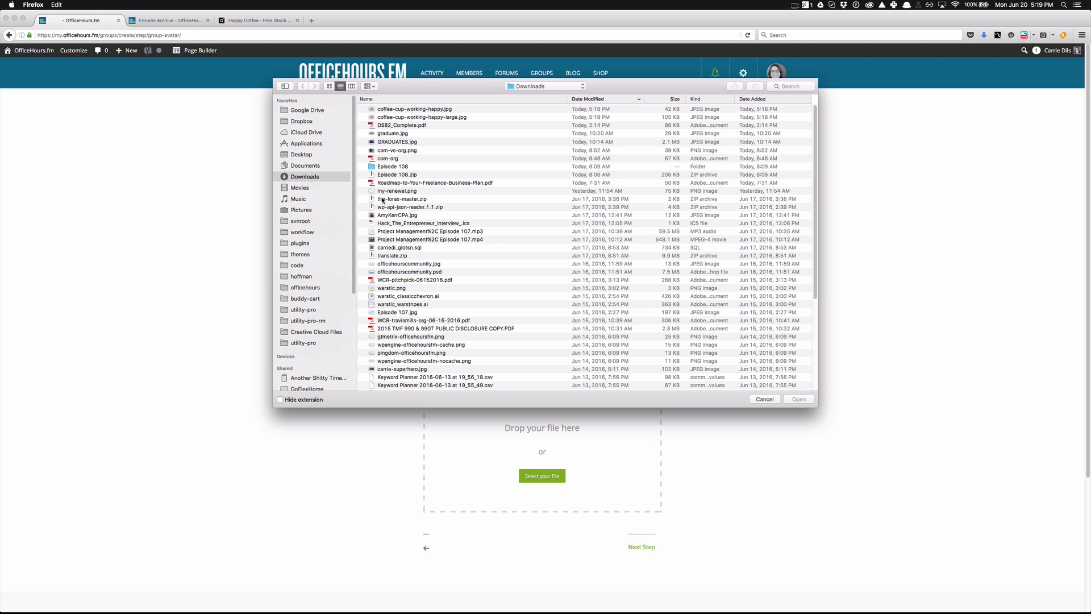
double_click(412, 110)
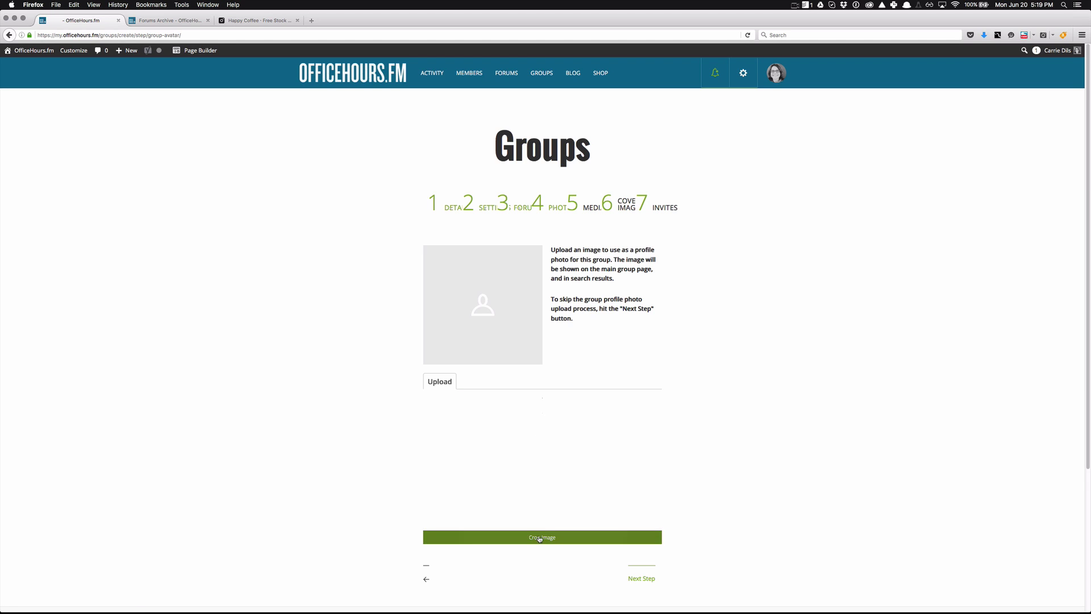
Inspect the page element at the blank image-cropping area of the group photo upload.
right_click(543, 400)
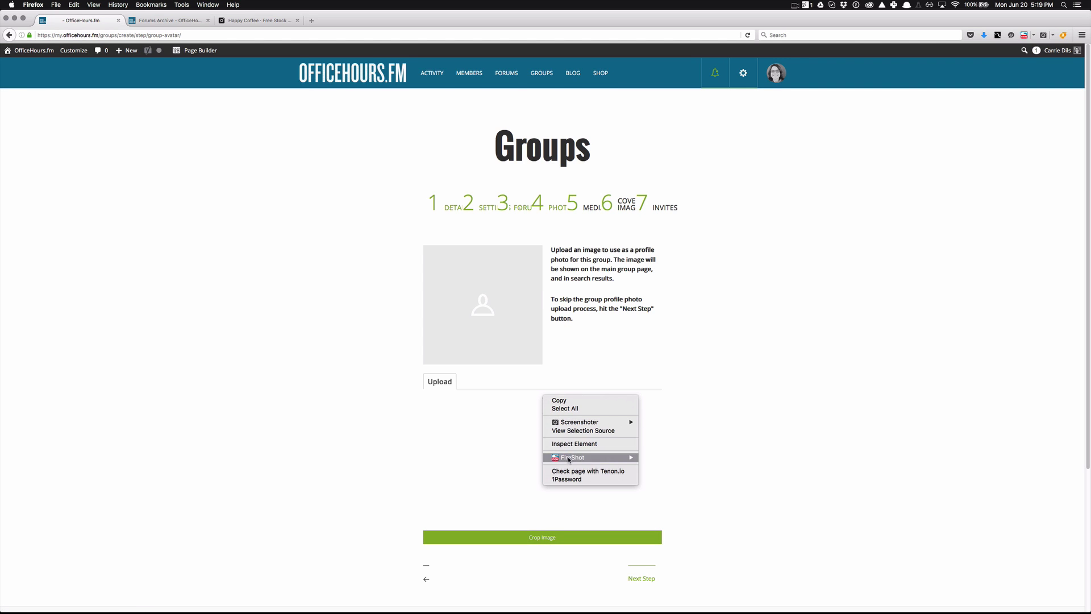
click(569, 445)
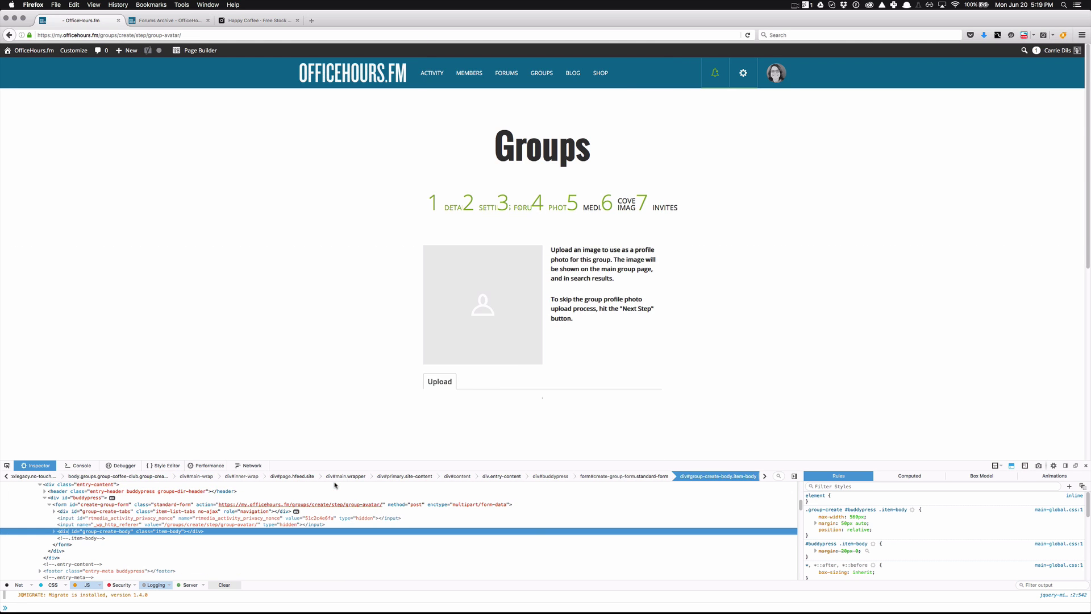
Examine the child elements of the group-create-body container, including the avatar navigation, status and template script elements.
click(54, 532)
scroll(59, 539, down, 1)
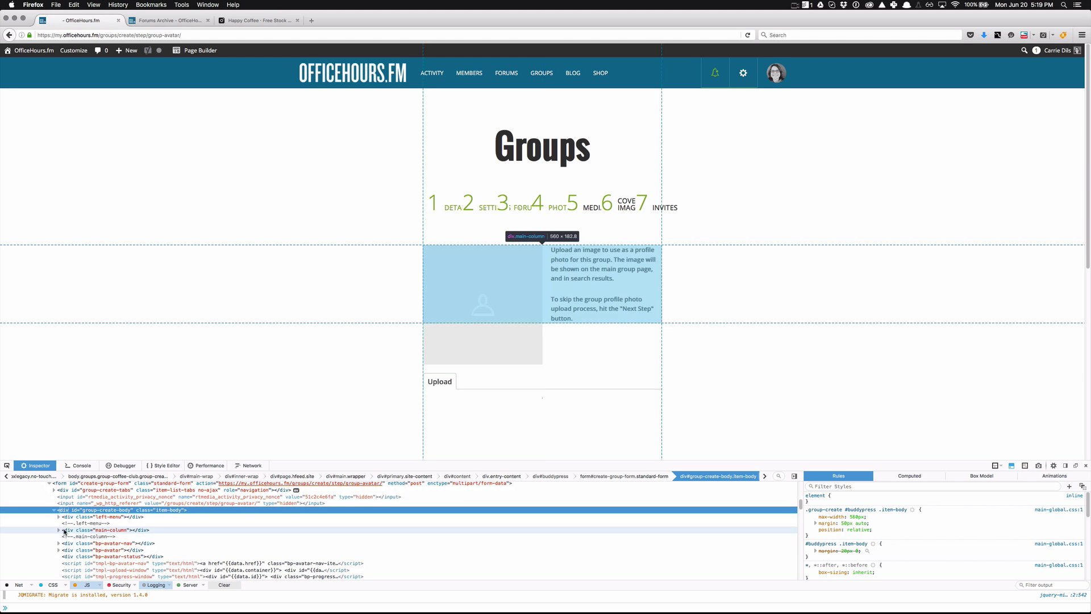
click(59, 545)
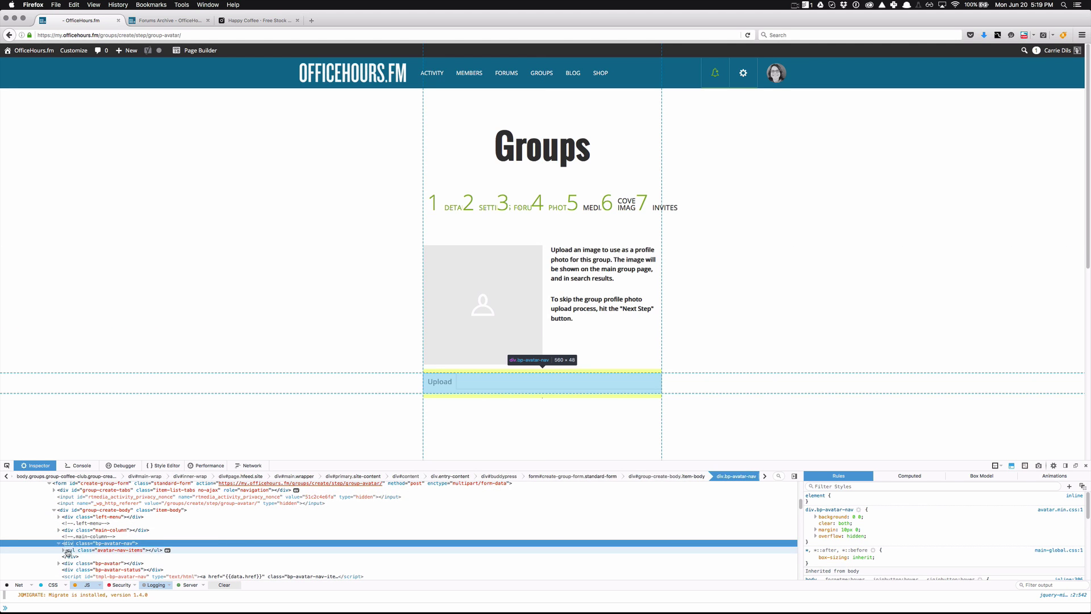
scroll(69, 551, down, 1)
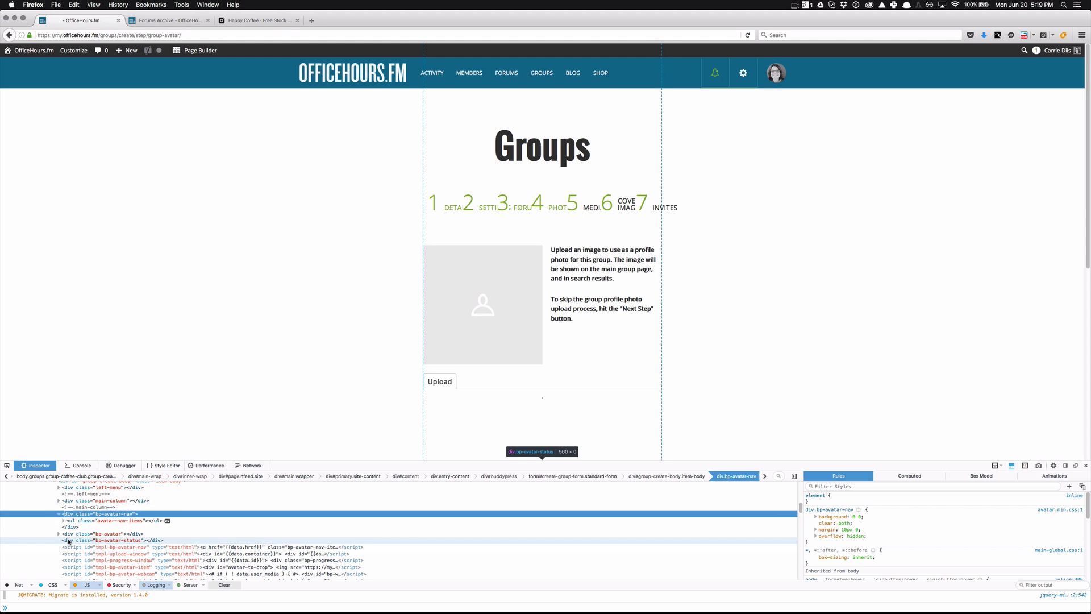
click(68, 540)
scroll(70, 529, down, 2)
scroll(71, 515, down, 2)
click(72, 515)
scroll(73, 515, up, 2)
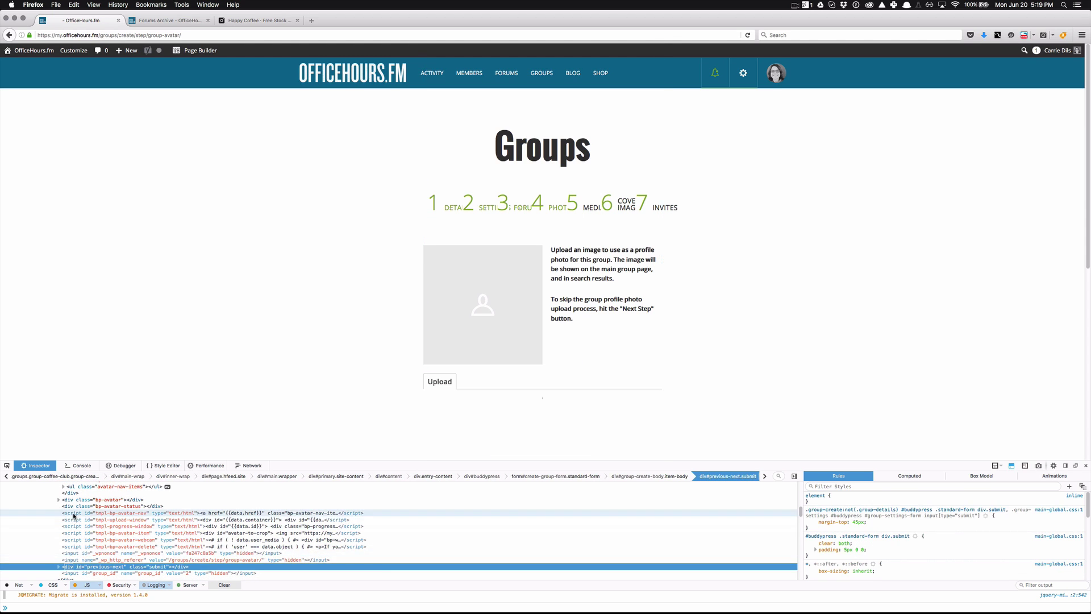
click(73, 514)
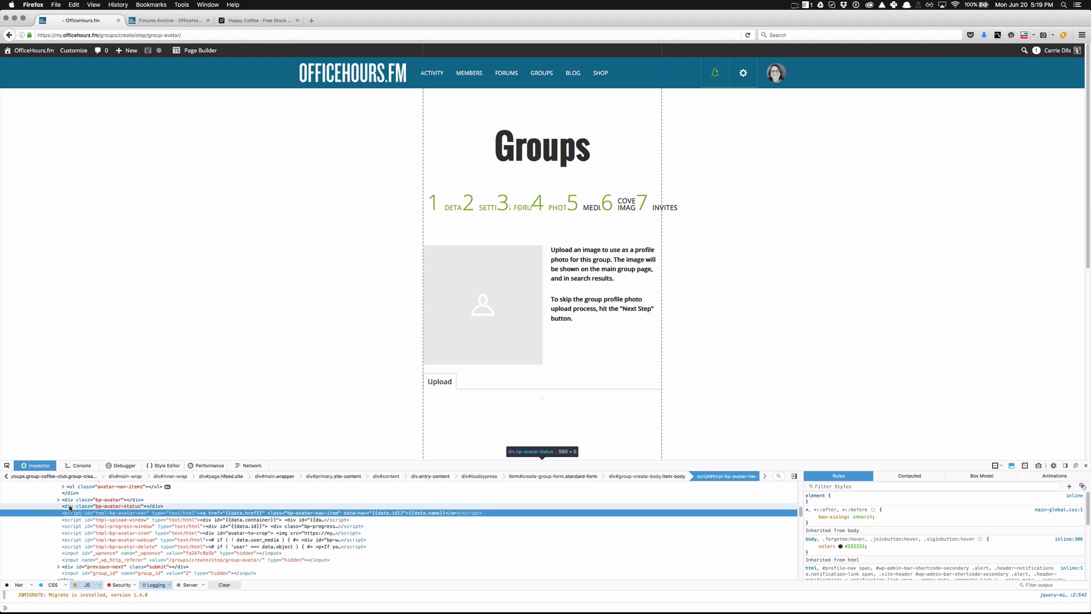
click(69, 506)
Expand the bp-avatar container down to avatar-to-crop and inspect the styles of its hidden image element.
click(65, 500)
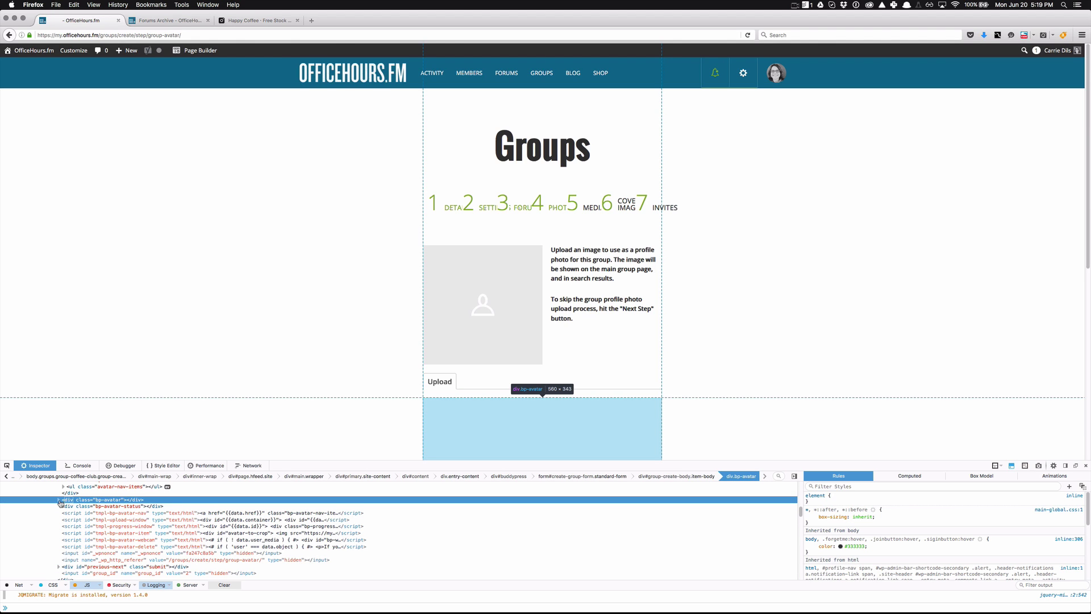
click(59, 500)
click(63, 507)
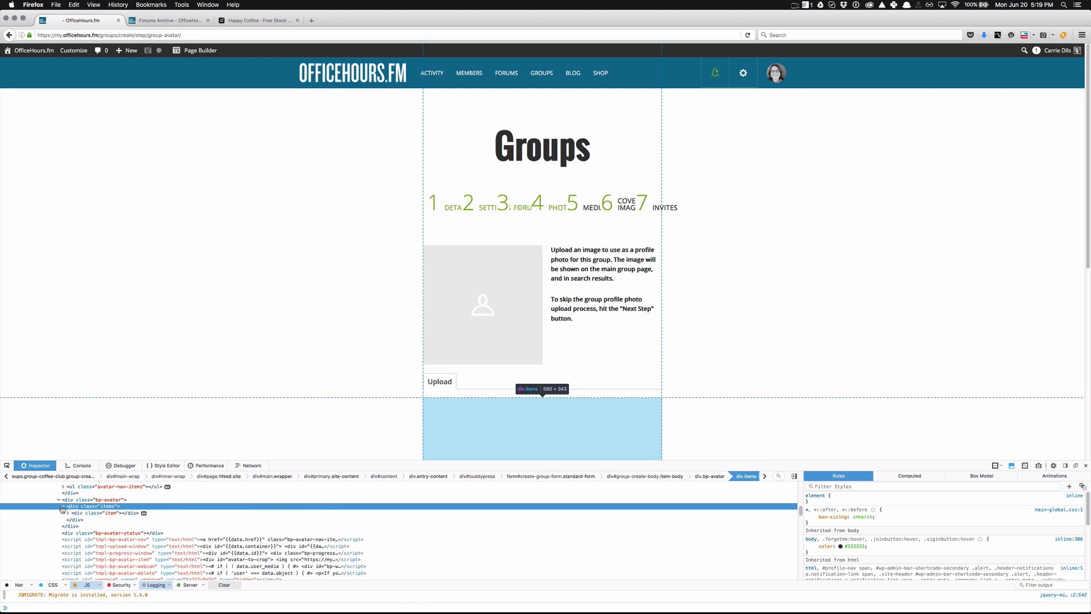
click(68, 513)
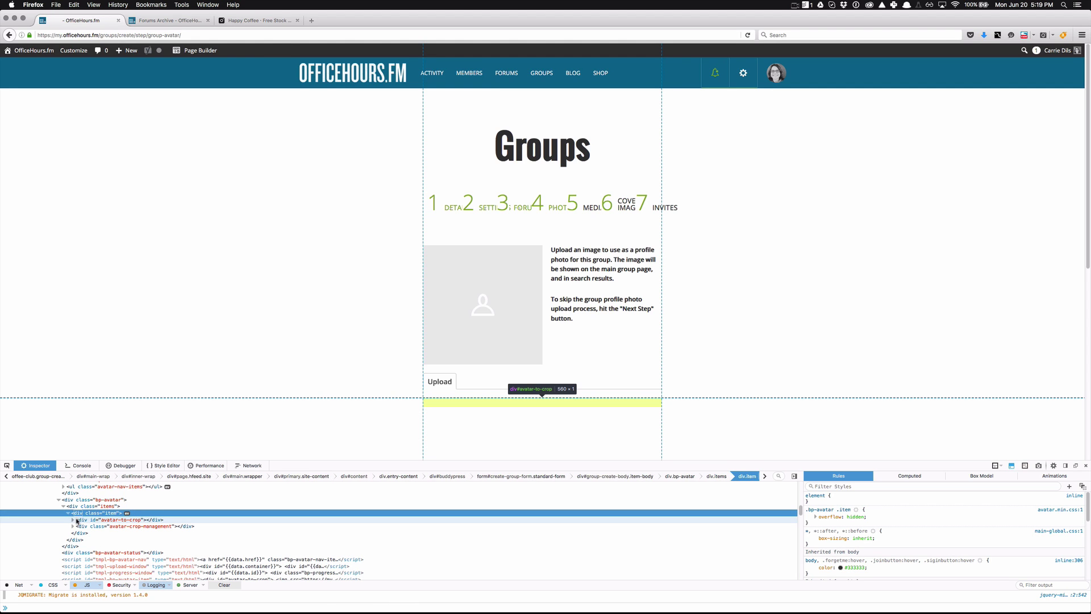
click(77, 520)
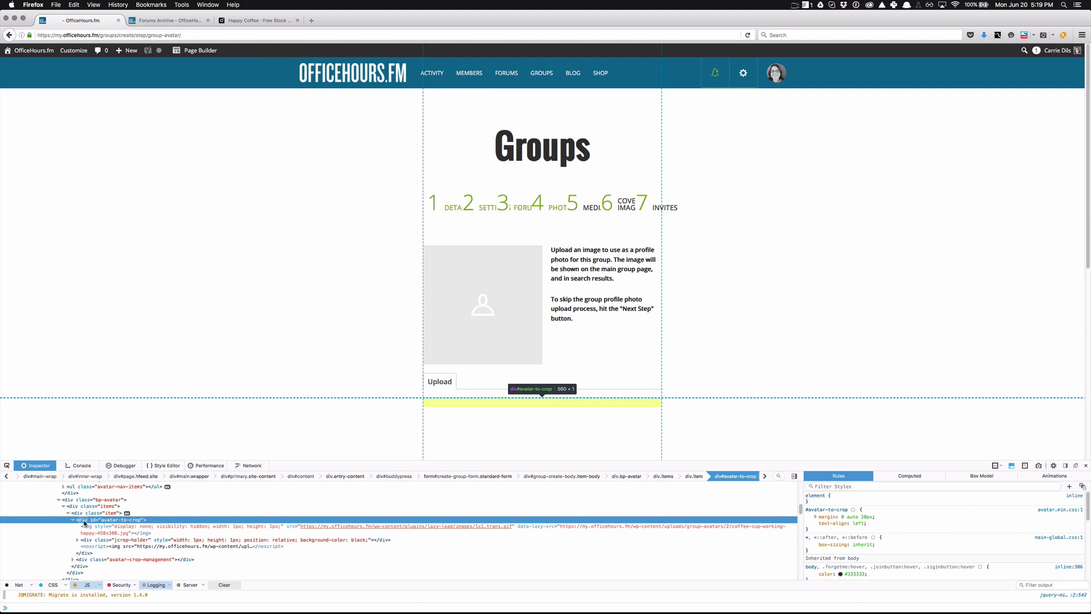
click(88, 528)
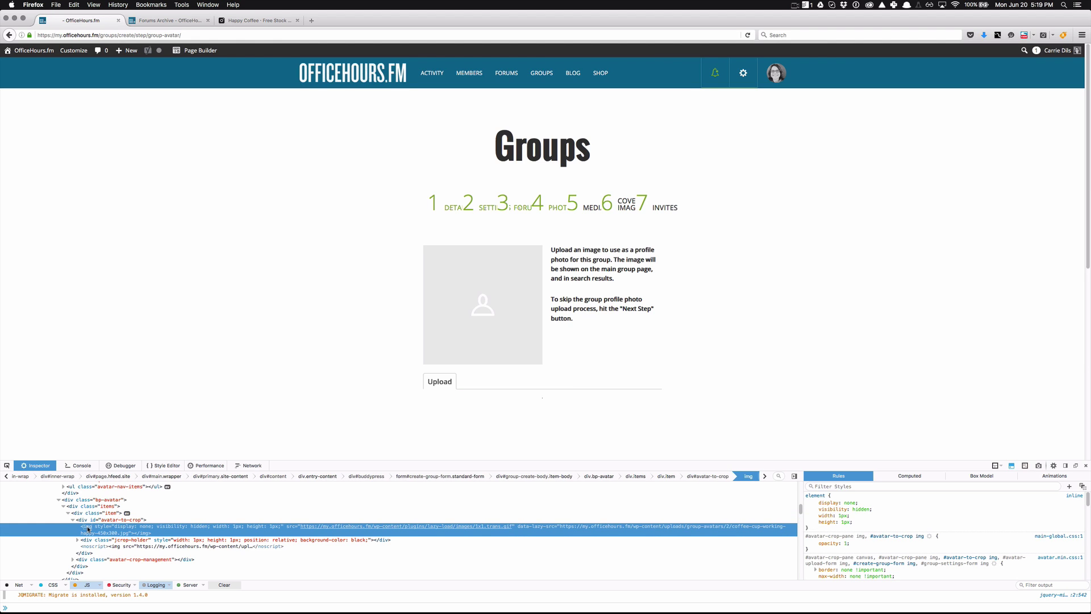
Disable the inline display, visibility, width and height declarations on the avatar-to-crop image.
click(809, 503)
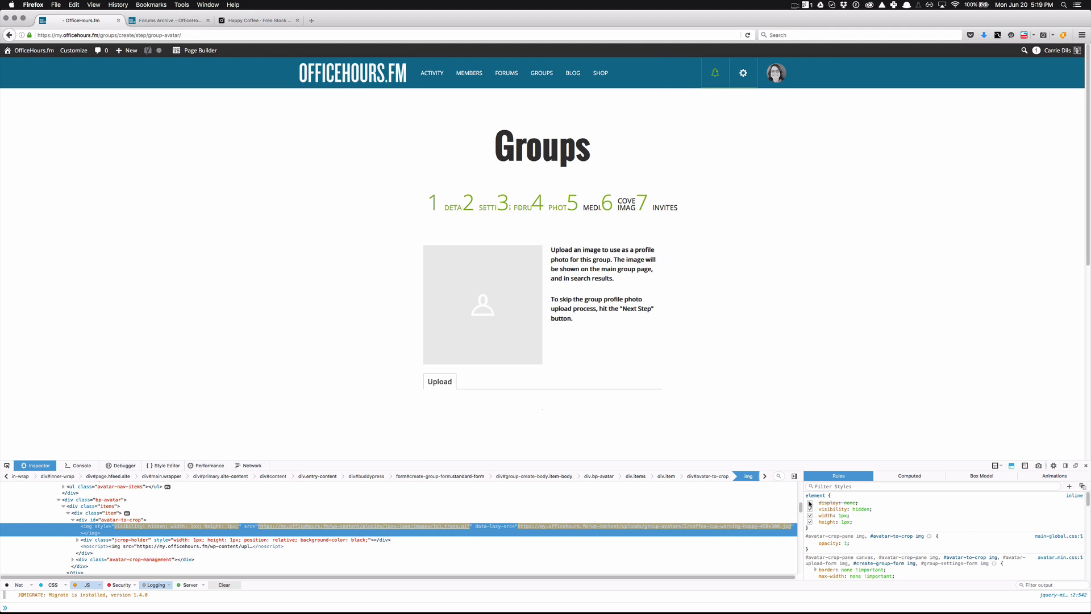
click(809, 509)
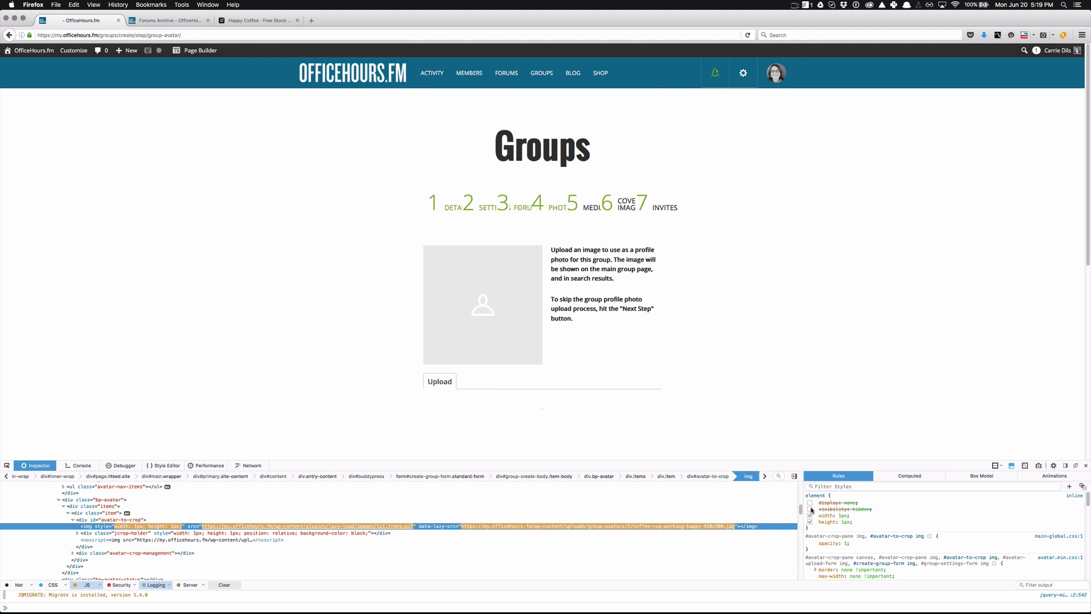
click(809, 515)
click(810, 521)
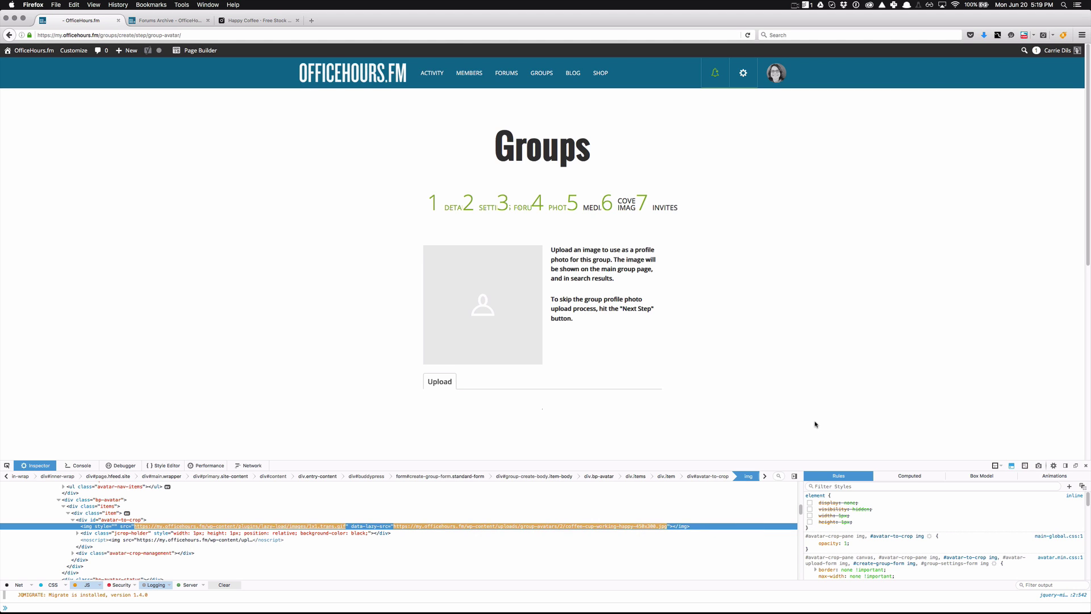
scroll(815, 424, down, 1)
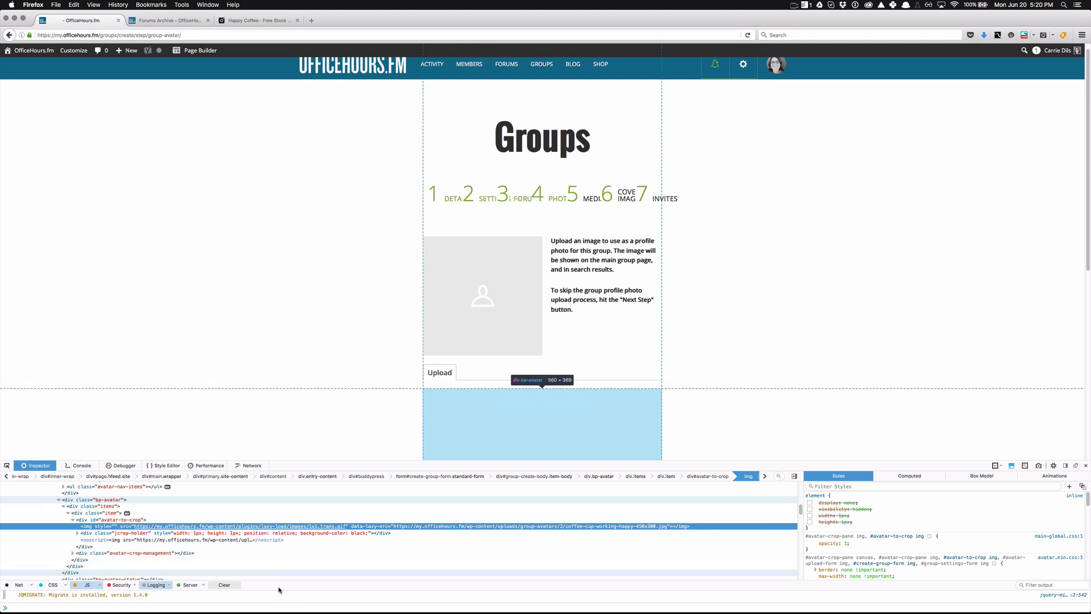
Inspect the jcrop-holder element's contents and check the cropping area on the page.
click(89, 534)
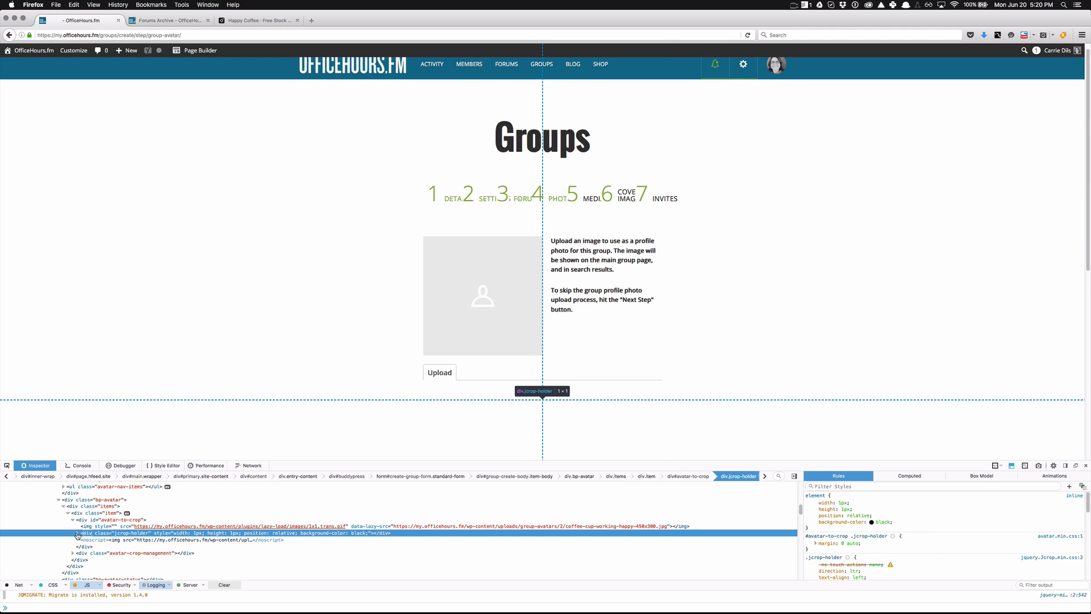
click(77, 533)
scroll(840, 333, down, 5)
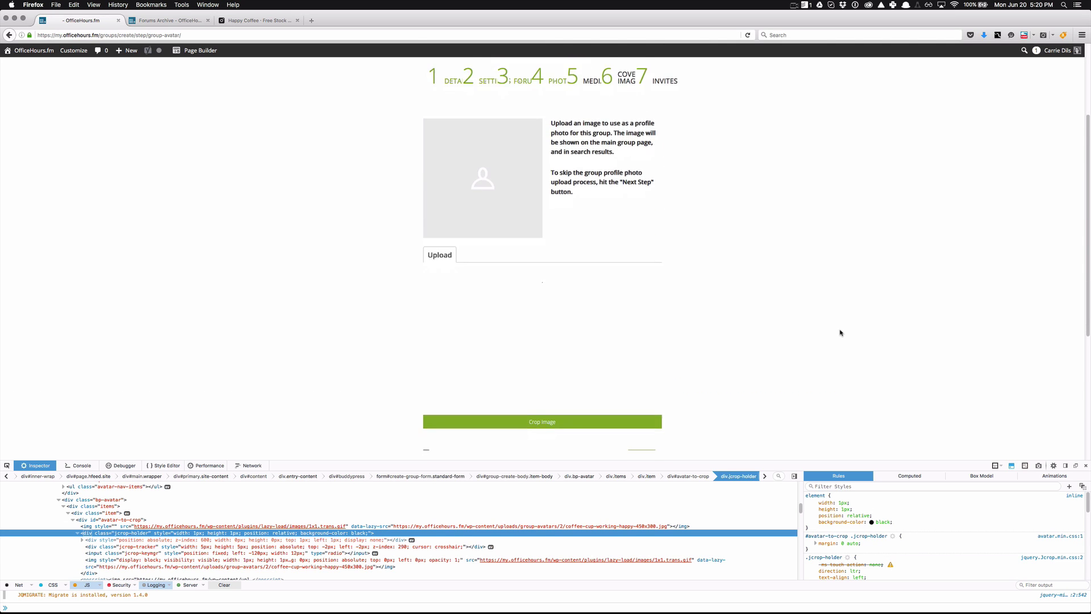
Move past the group photo, keep album creation set to All Group Members, and advance to the cover image step.
click(644, 348)
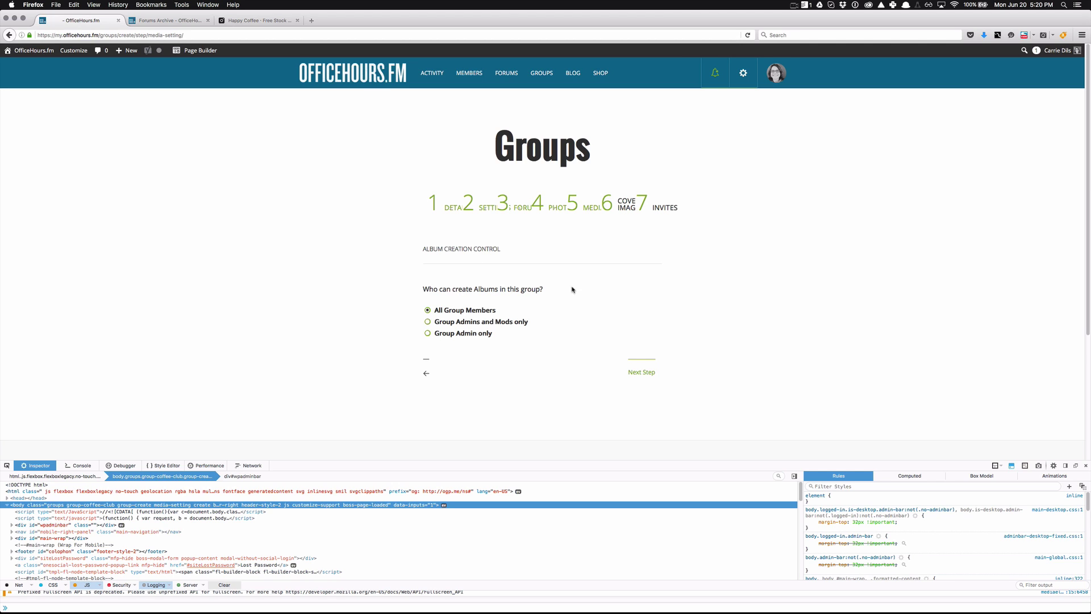
click(644, 373)
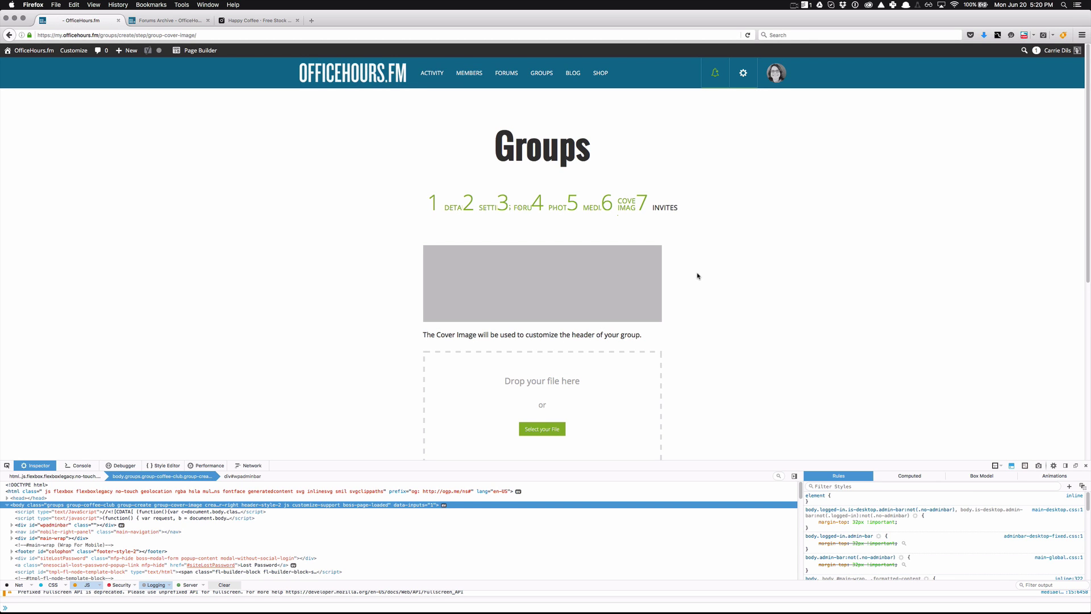
scroll(698, 276, down, 1)
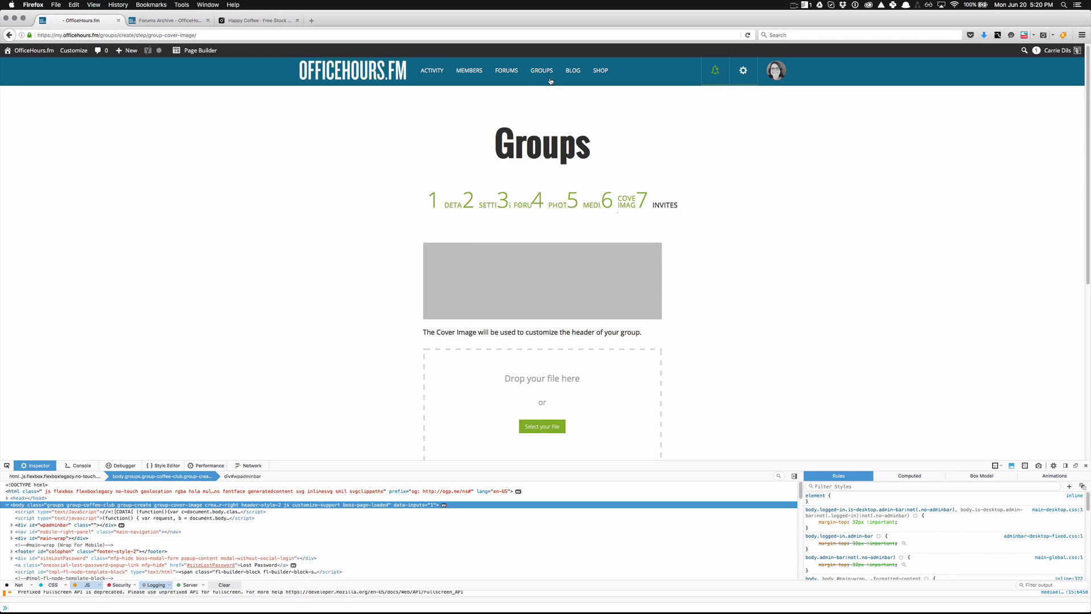
View the existing Book Club group's page as a cover image example, and return to the group being created.
click(149, 21)
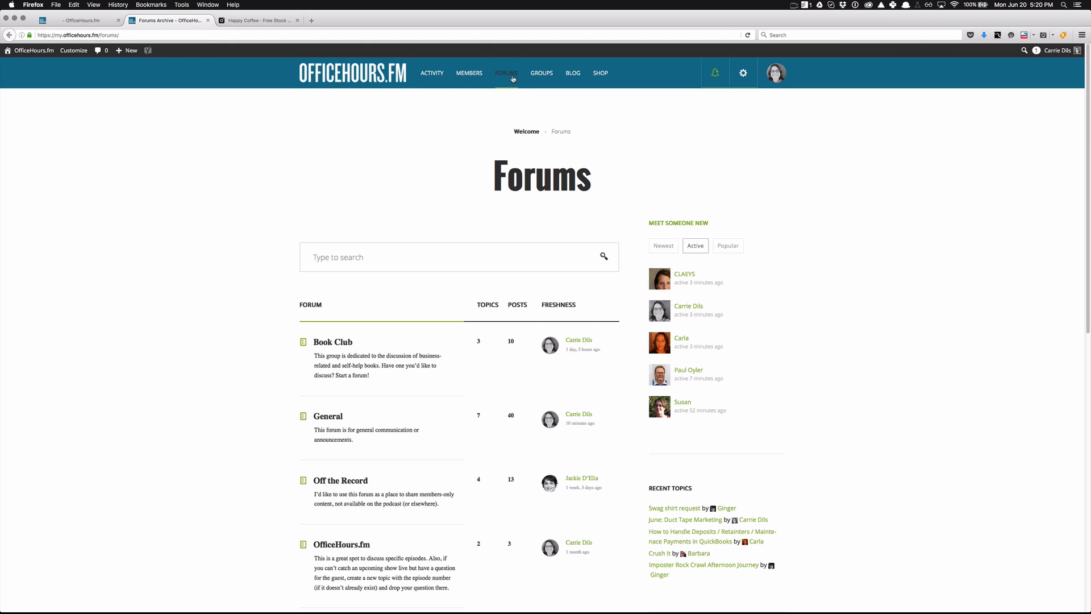
click(539, 78)
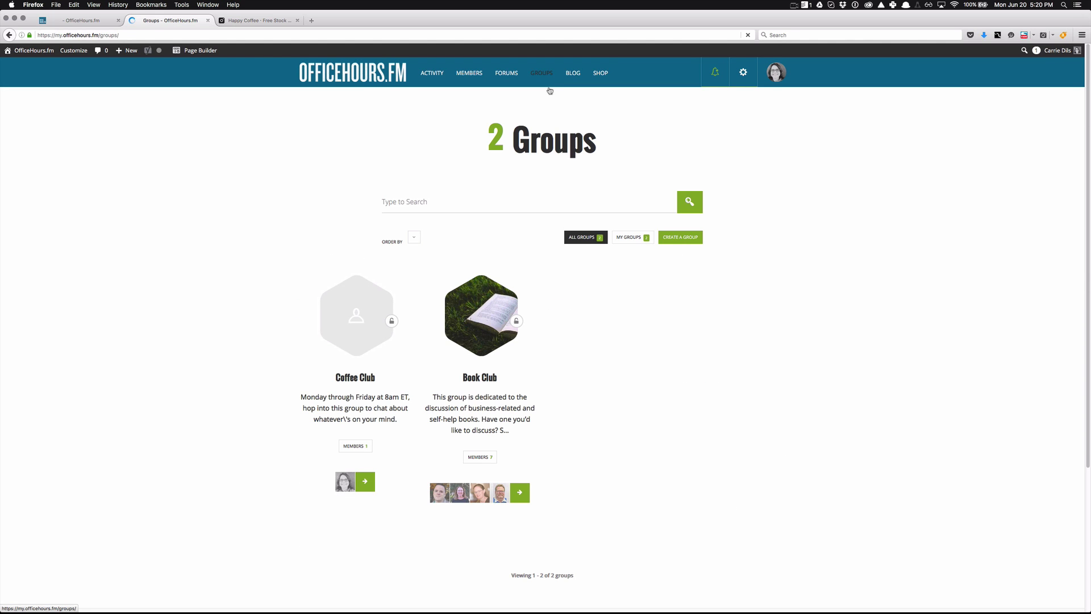
click(471, 307)
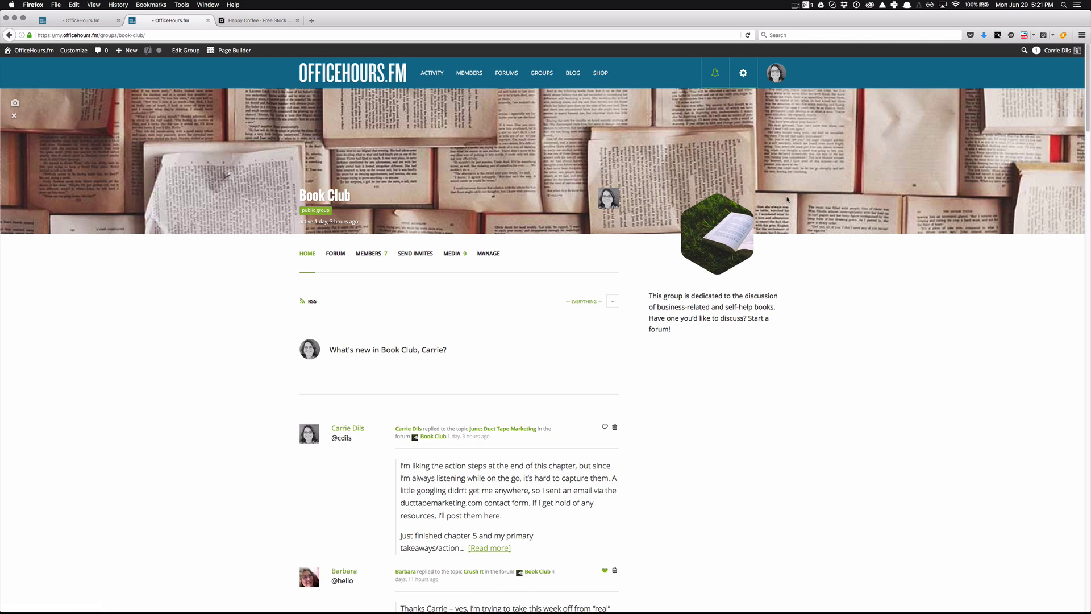
click(89, 22)
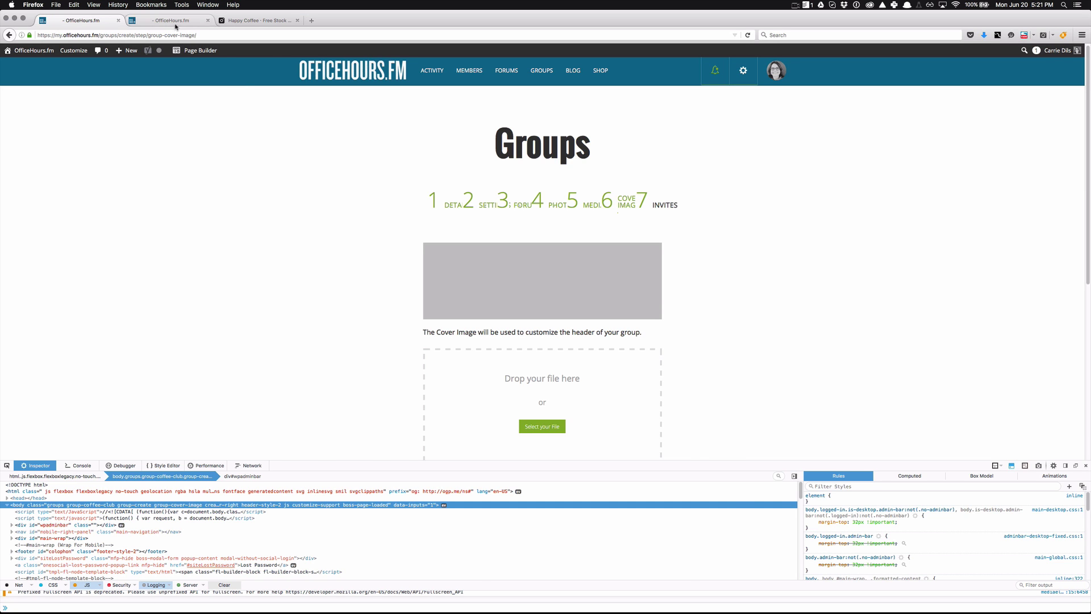
Return to the Pexels coffee cup search results and open the photo of the green mug on an open book.
click(245, 21)
right_click(252, 340)
click(238, 227)
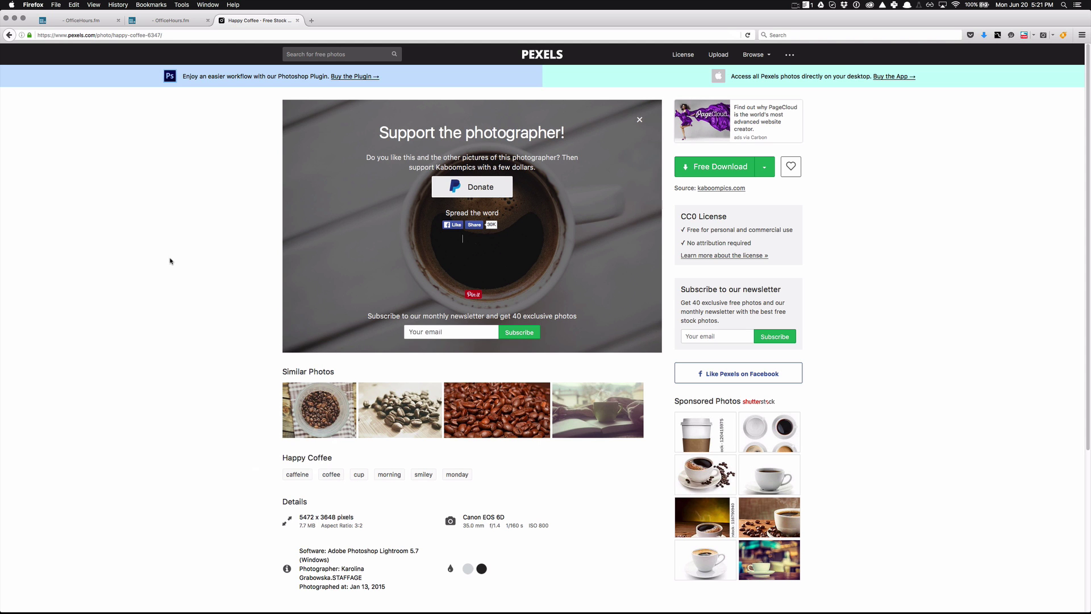
key(super+Left)
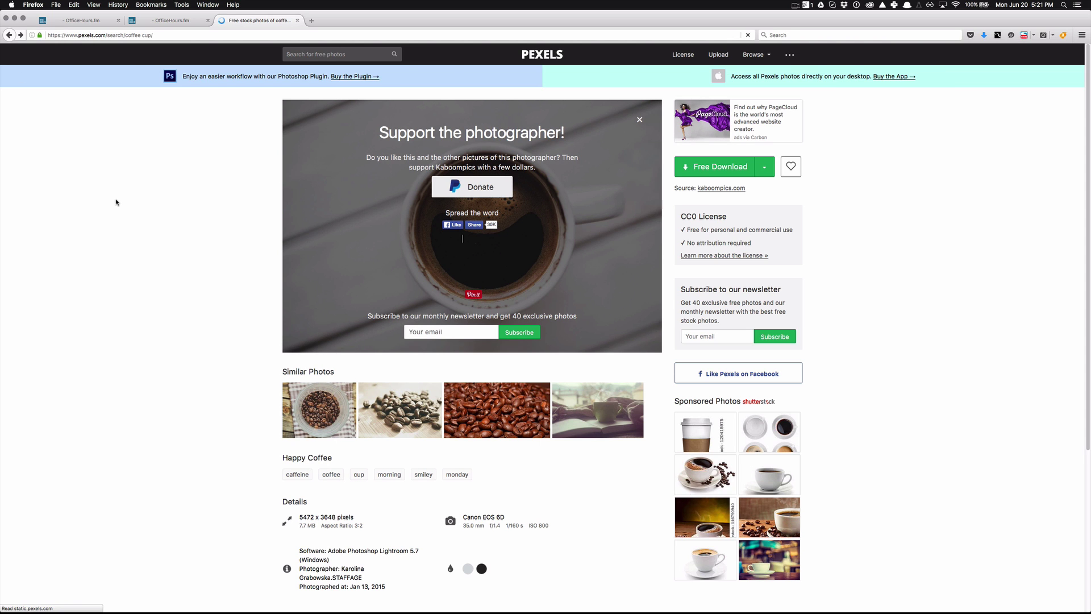
scroll(264, 321, up, 4)
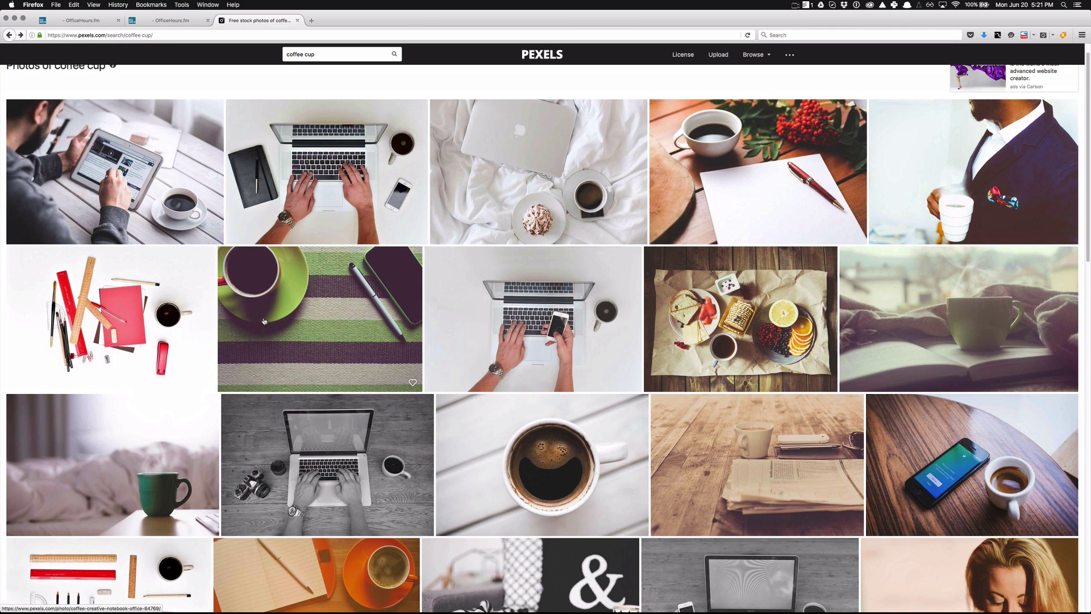
click(946, 335)
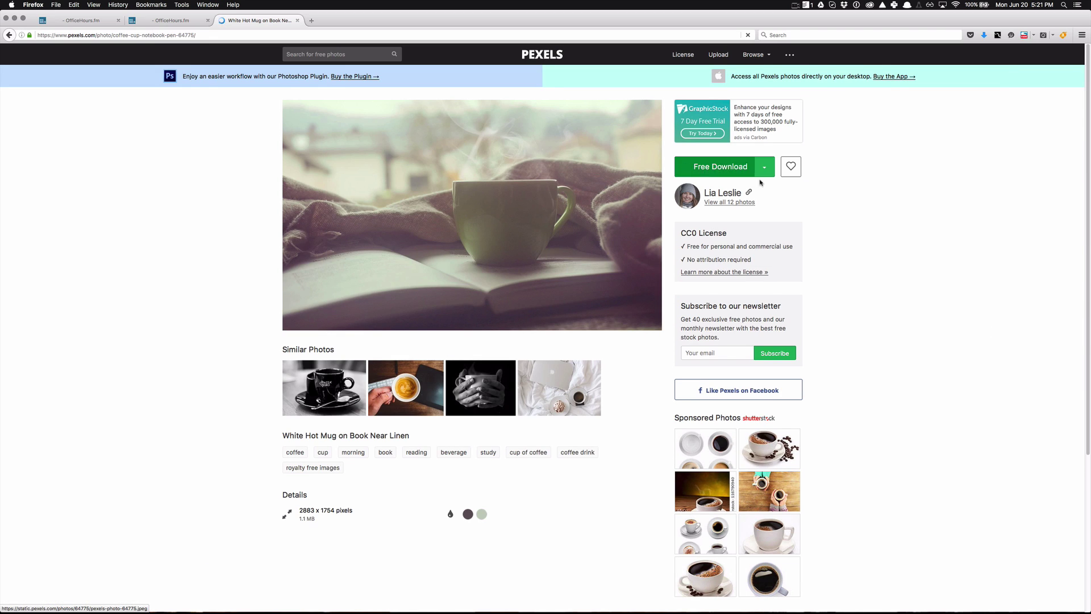
Download the mug photo in the Medium (1280 x 778) size and save the file.
click(764, 172)
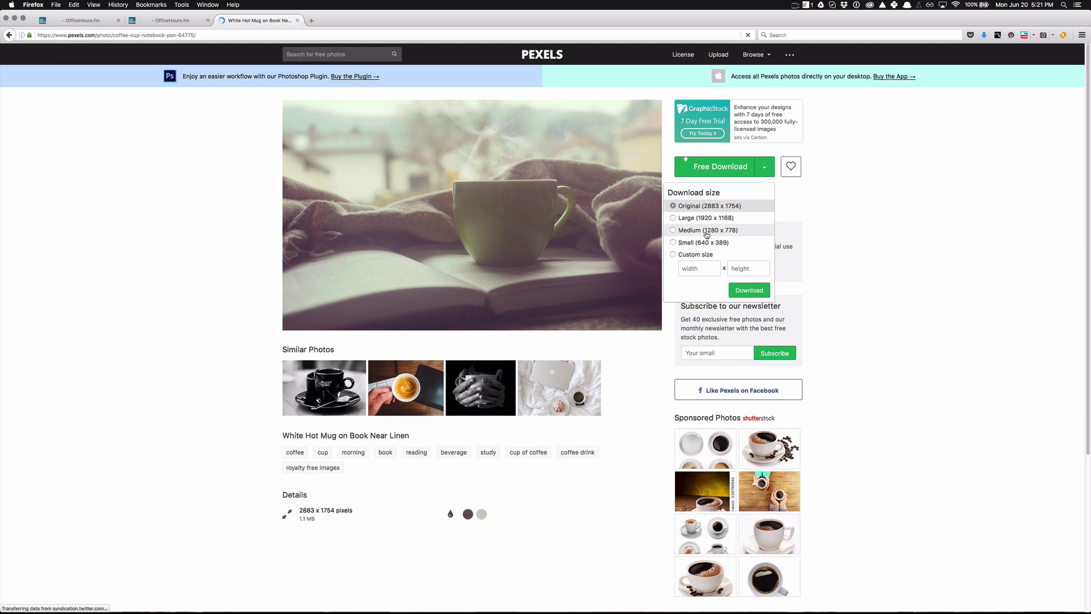
click(681, 231)
click(749, 290)
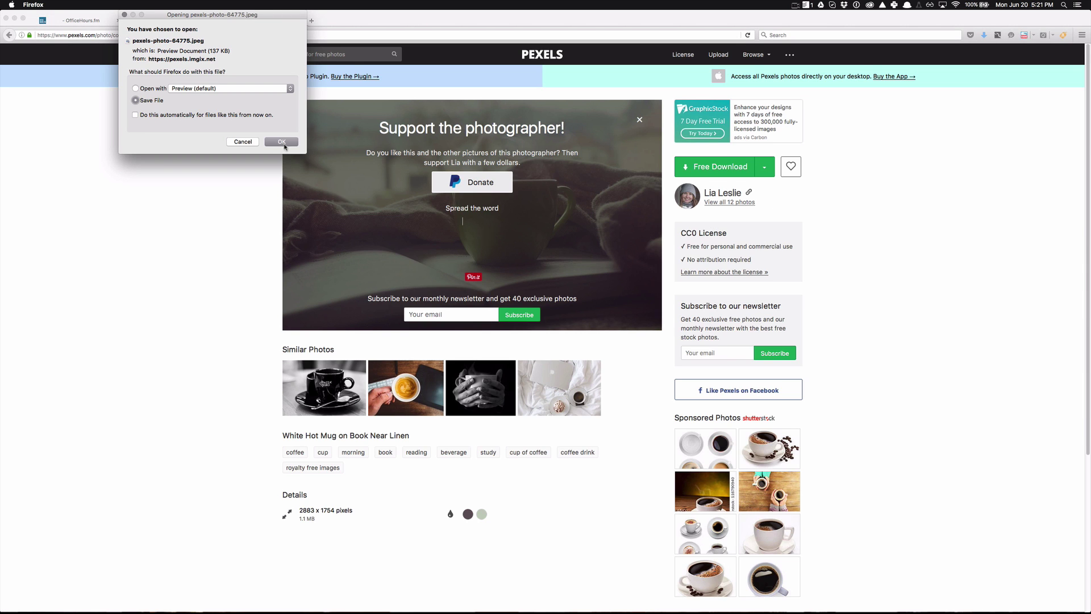
click(281, 142)
Switch to ImageOptim and compress pexels-photo-64775.jpeg from the Downloads folder.
key(super+space)
text(image)
key(Return)
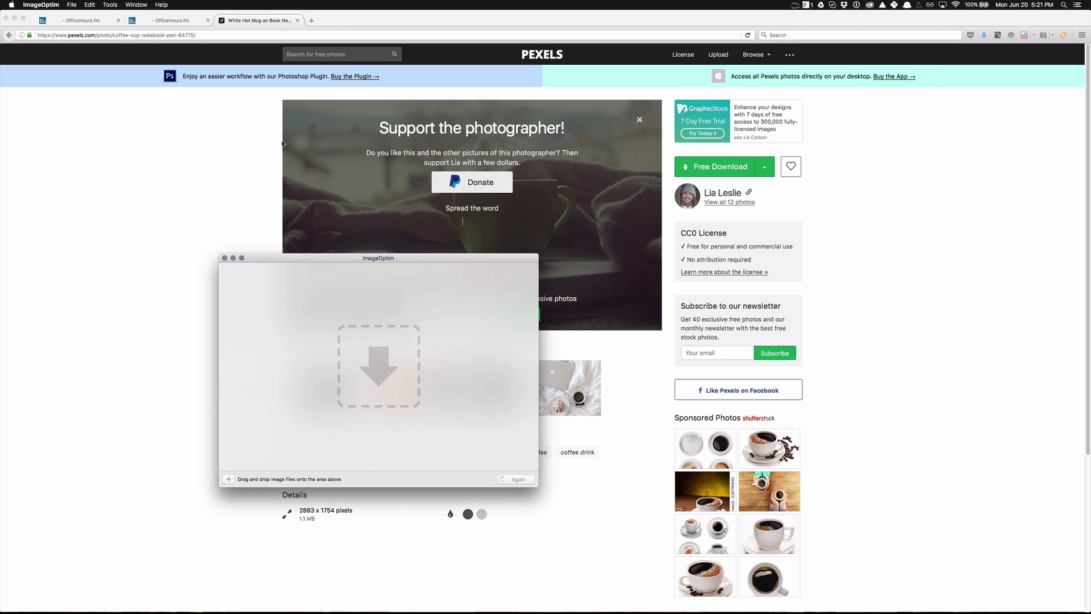
click(229, 479)
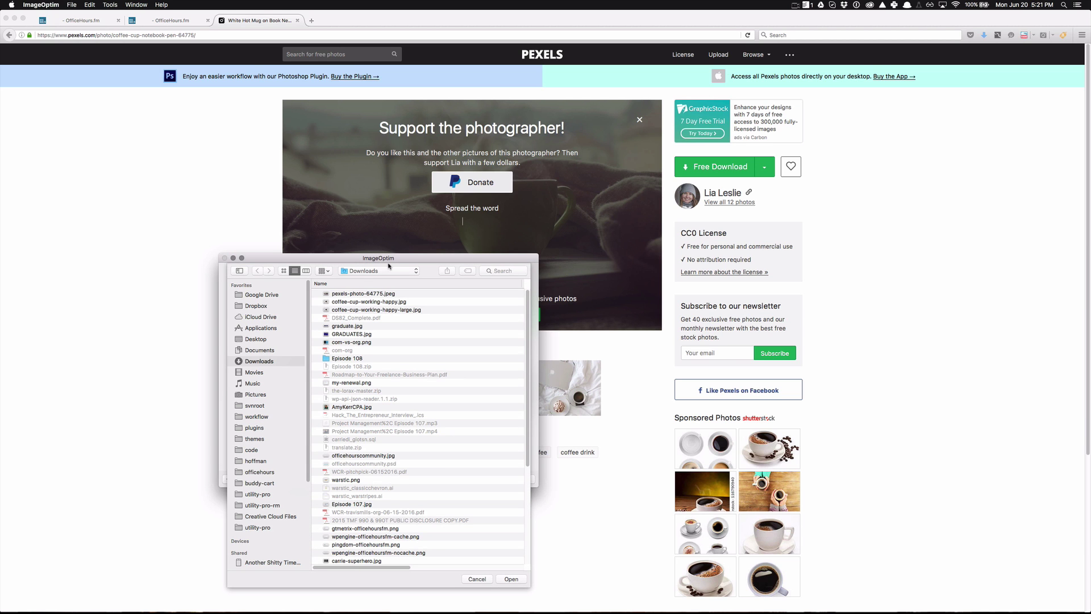
double_click(355, 294)
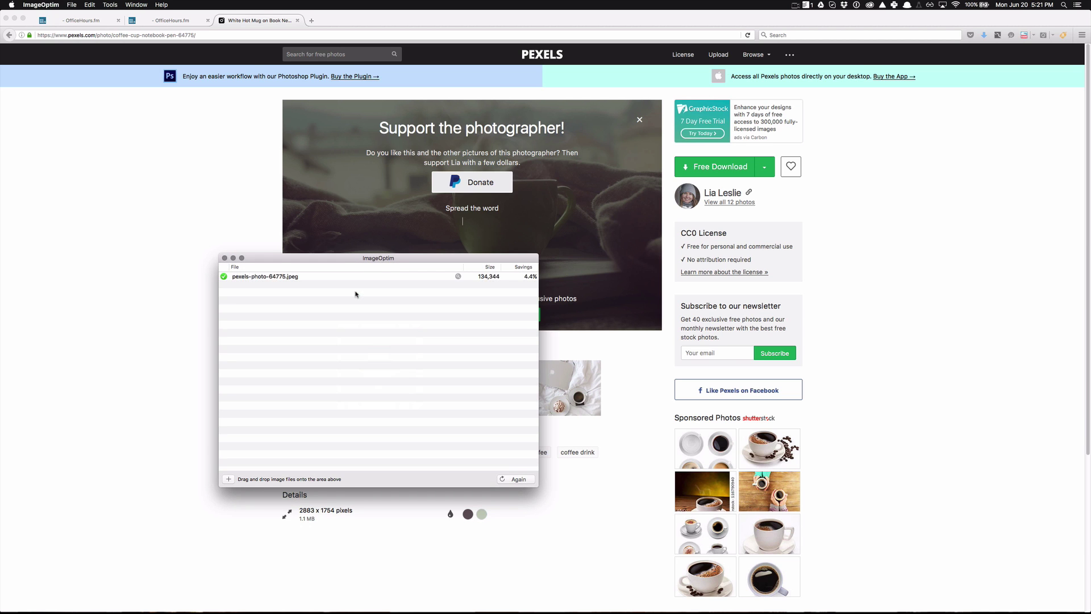
drag(359, 262, 400, 227)
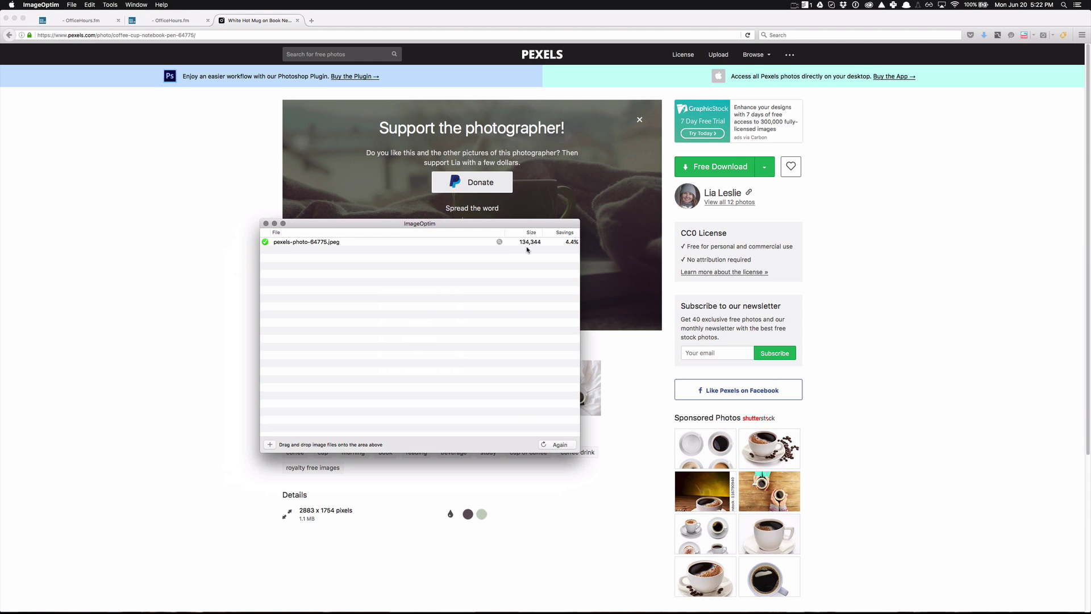
Return to the group creation page and upload pexels-photo-64775.jpeg from Downloads as the cover image, checking the recommended image size.
click(91, 23)
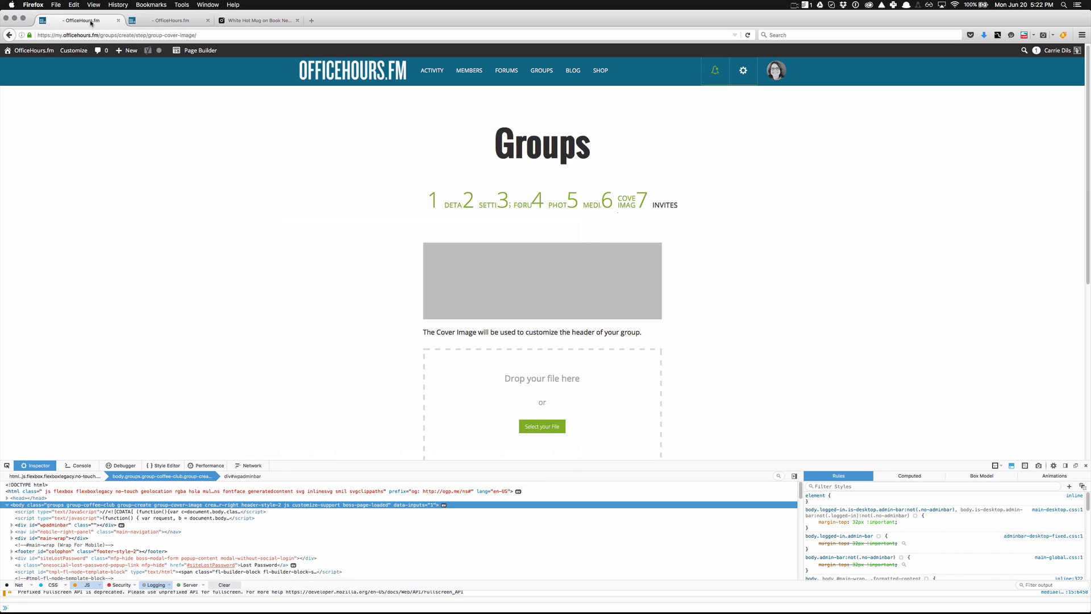
click(534, 425)
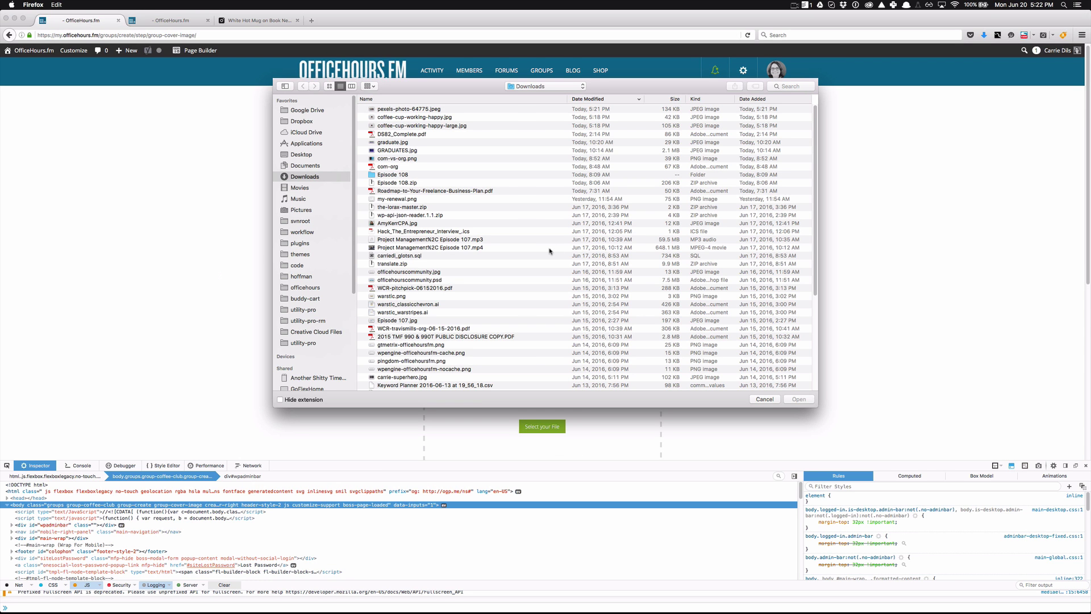
double_click(417, 109)
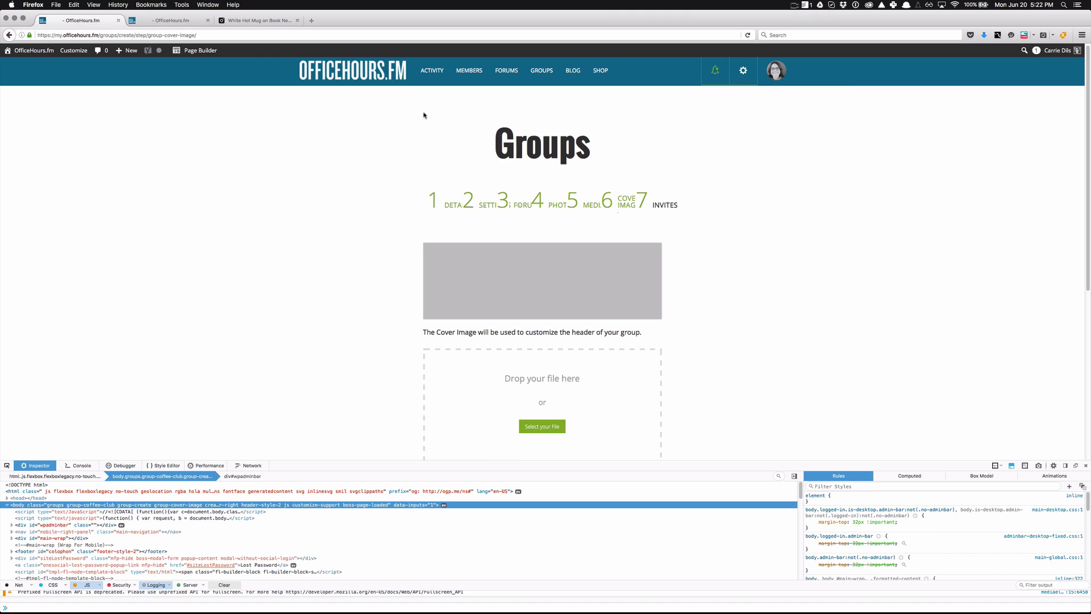
scroll(862, 268, down, 4)
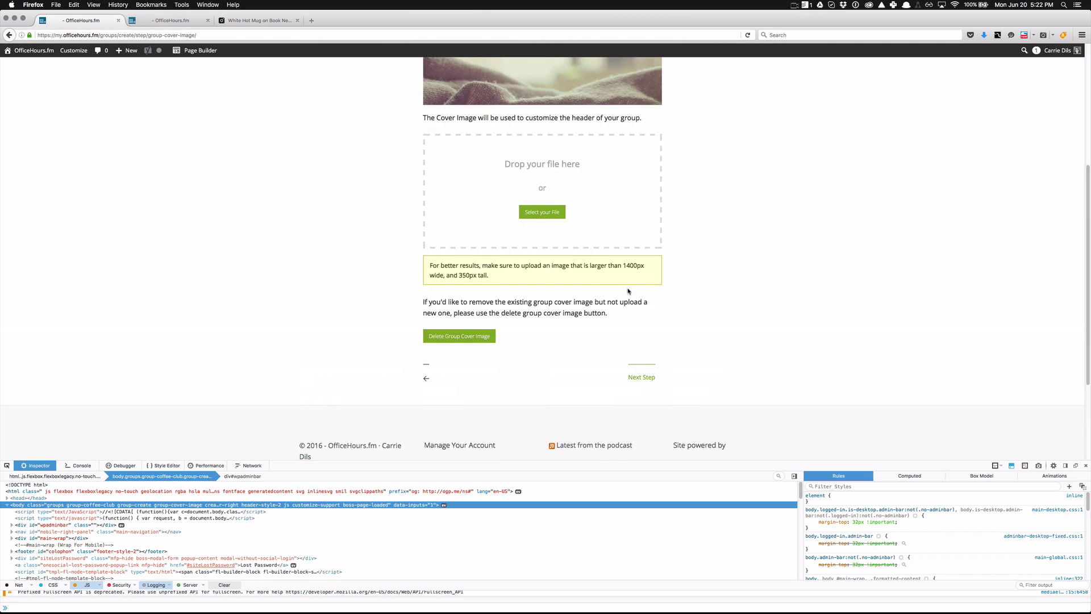
scroll(500, 284, up, 1)
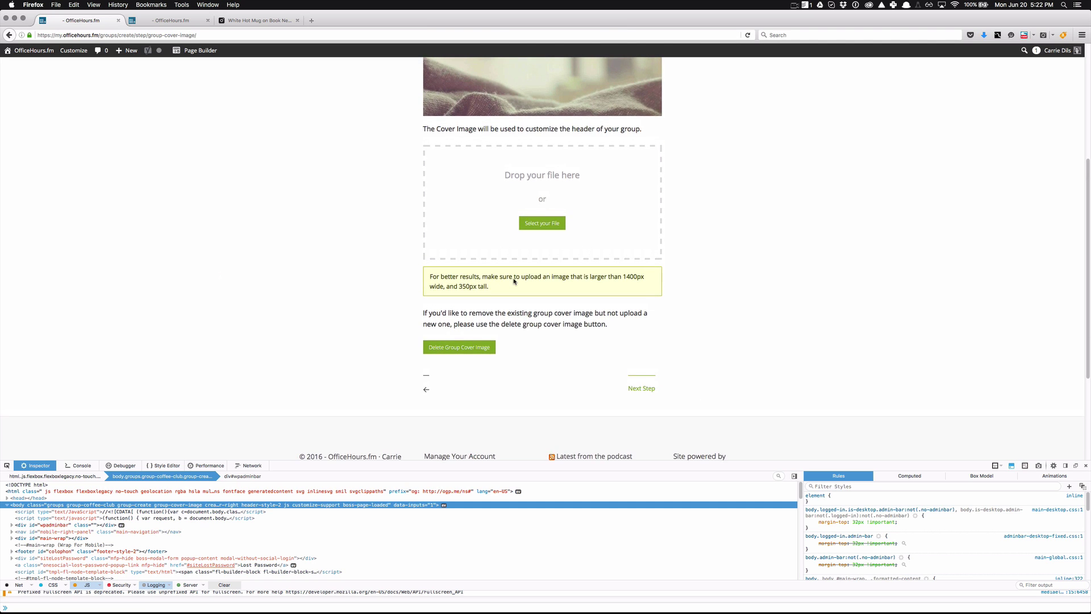
scroll(564, 302, up, 2)
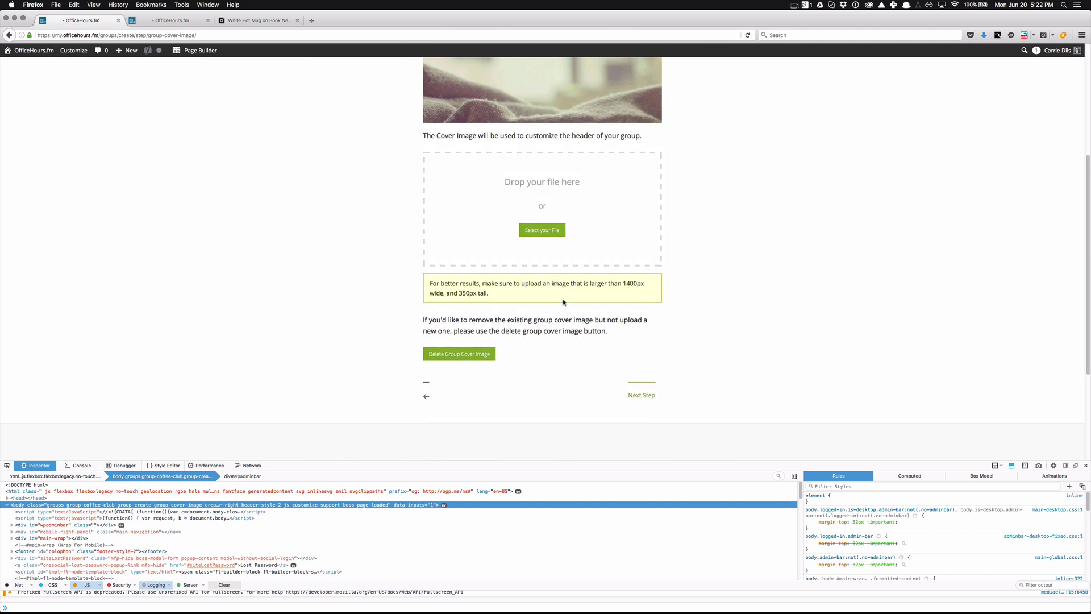
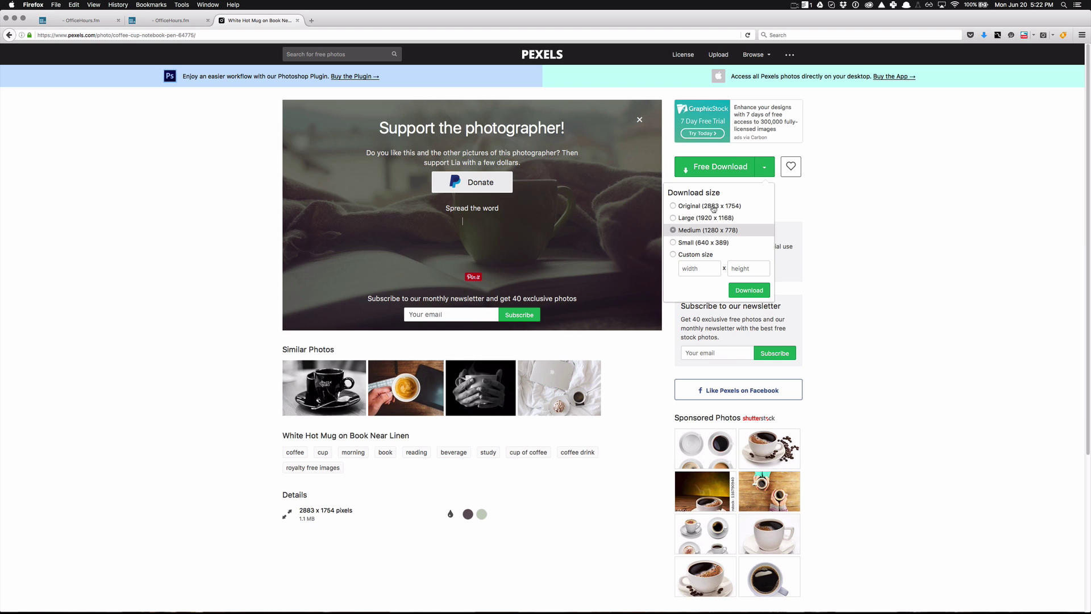
Download the mug photo from Pexels in the Large (1920 x 1168) size and save the file.
click(677, 220)
click(749, 291)
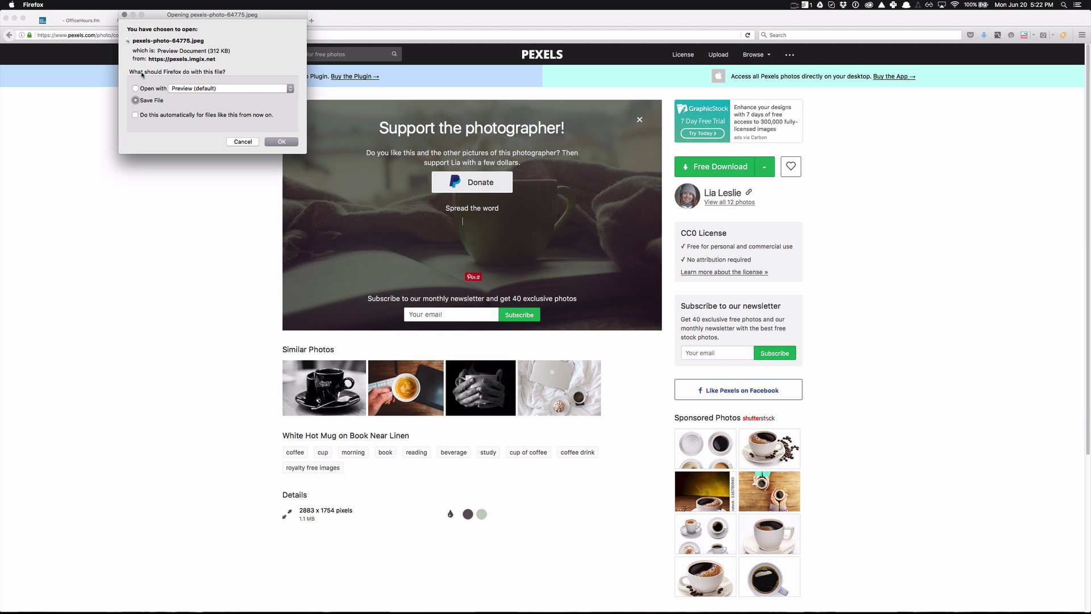
click(284, 143)
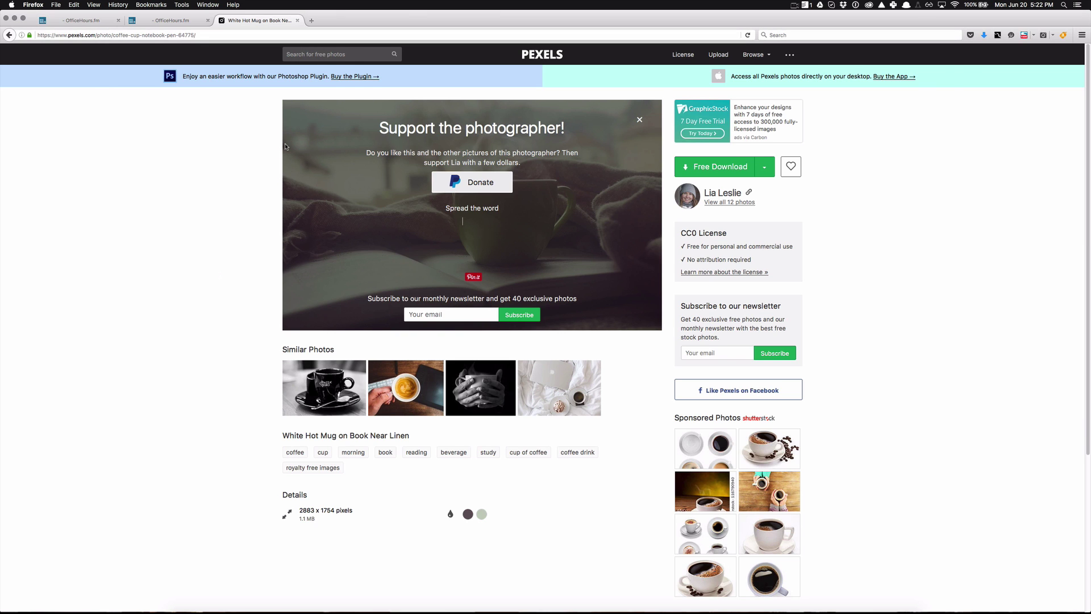
Switch to Photoshop and open pexels-photo-64775(1).jpeg from the Downloads folder.
key(super+Tab)
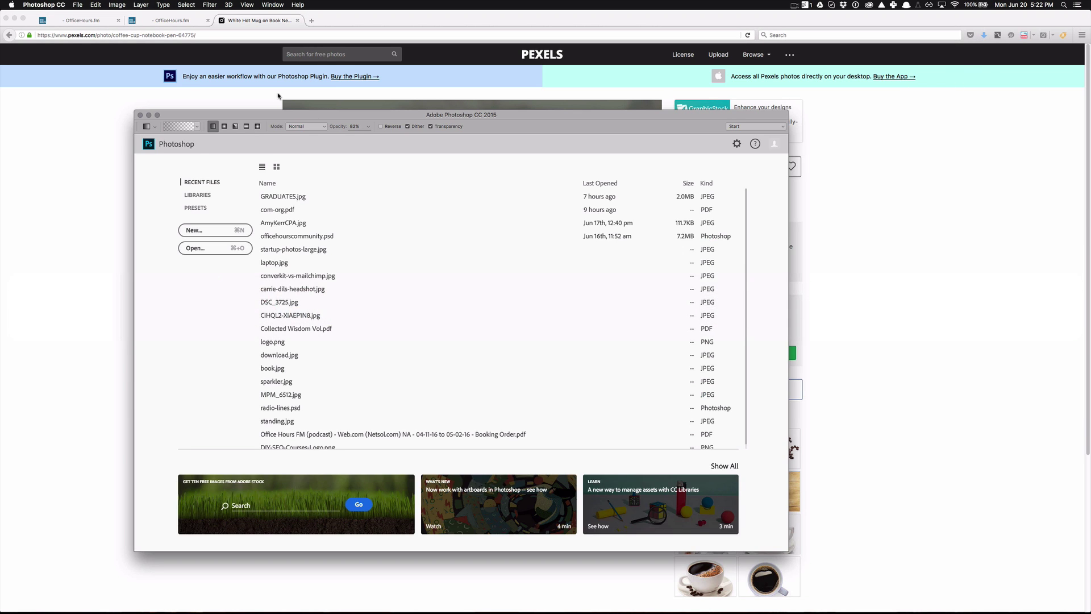
click(77, 5)
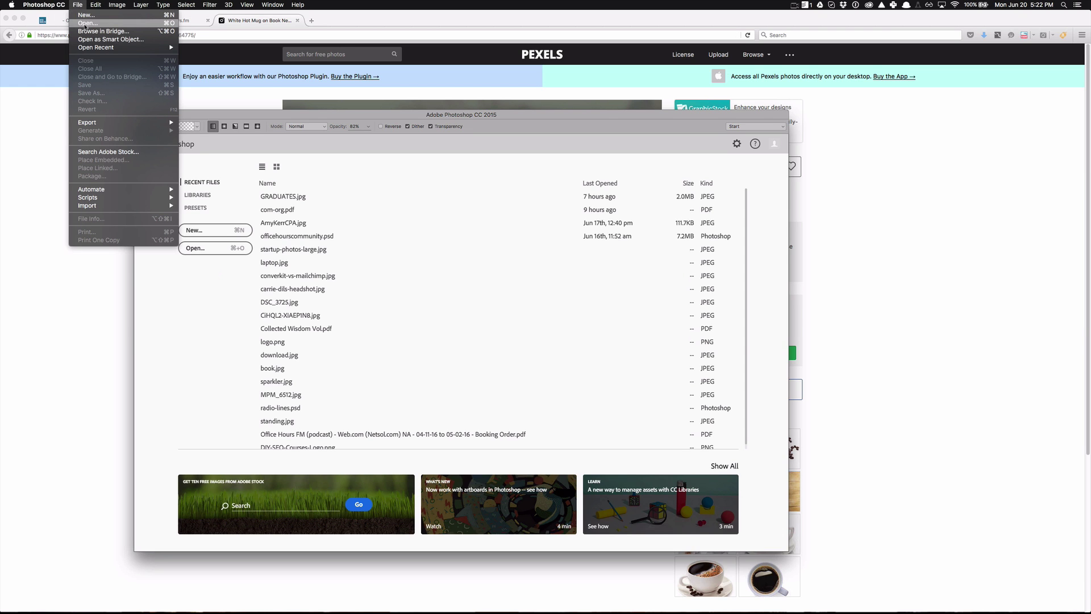
click(85, 24)
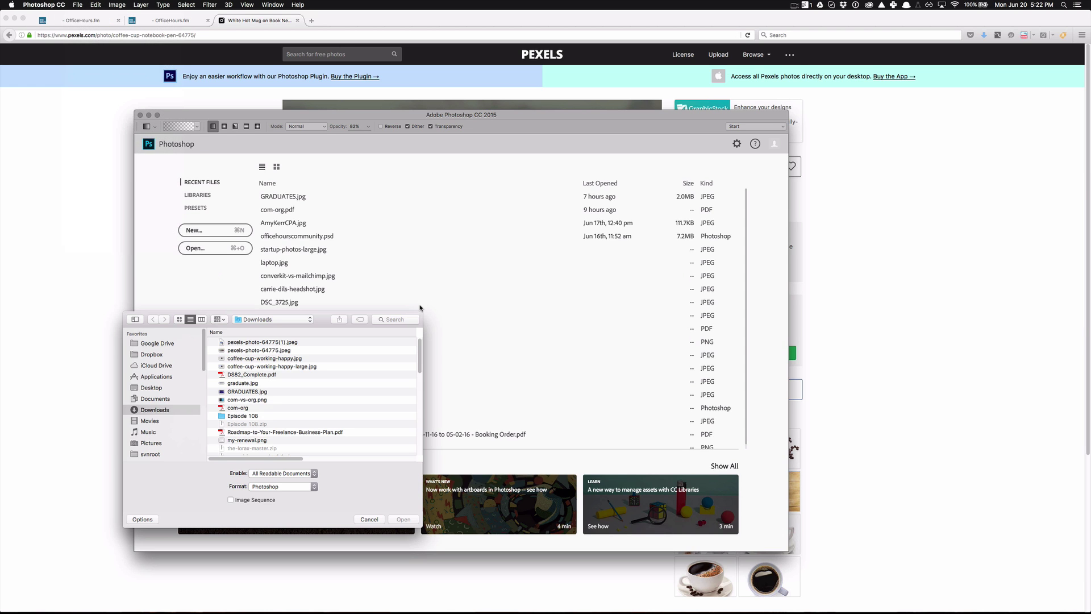
double_click(251, 342)
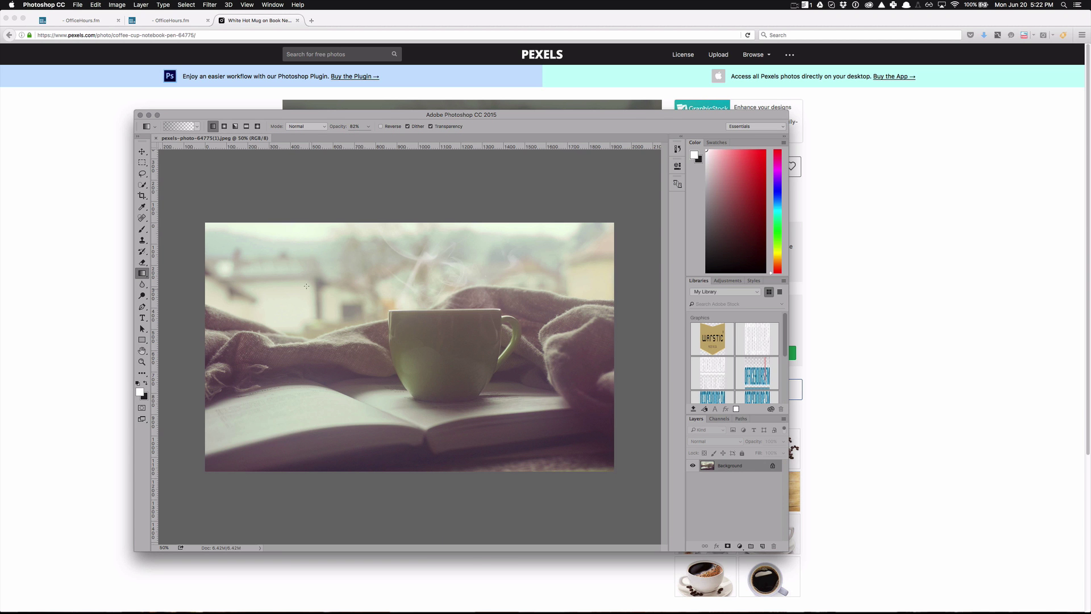
Resize the mug image to 1400 pixels wide, checking the cover image size recommendation on the group page.
key(super+alt+i)
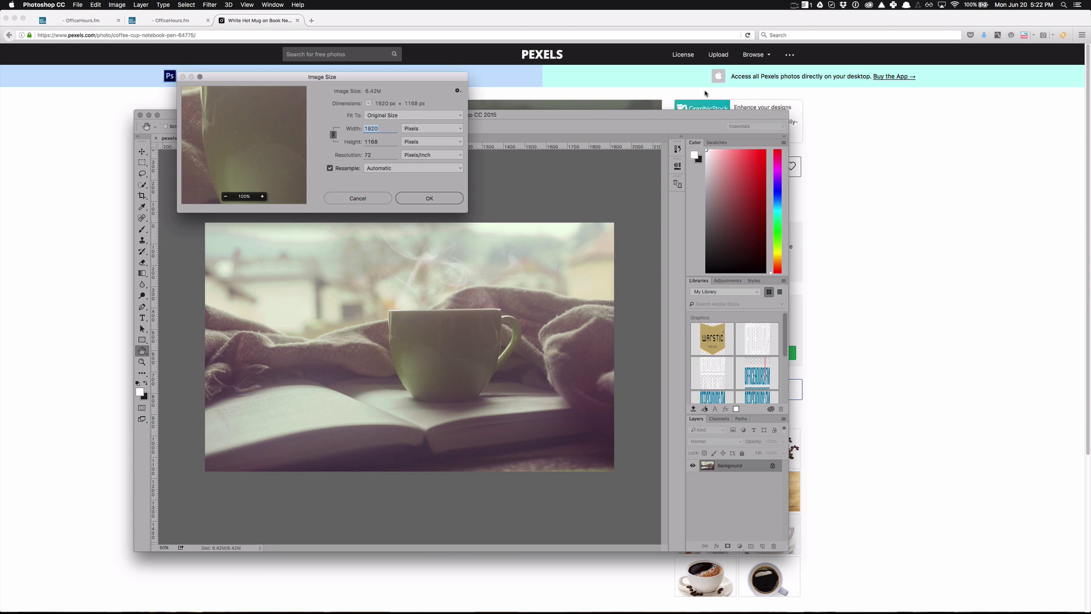
click(834, 249)
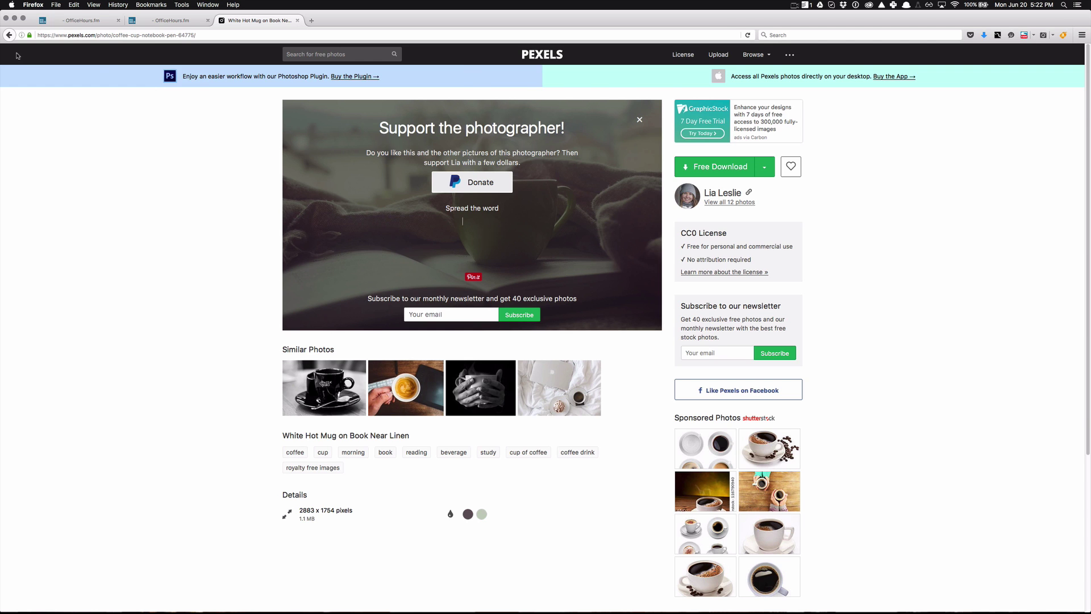
click(51, 22)
key(super+Tab)
text(1400)
key(Return)
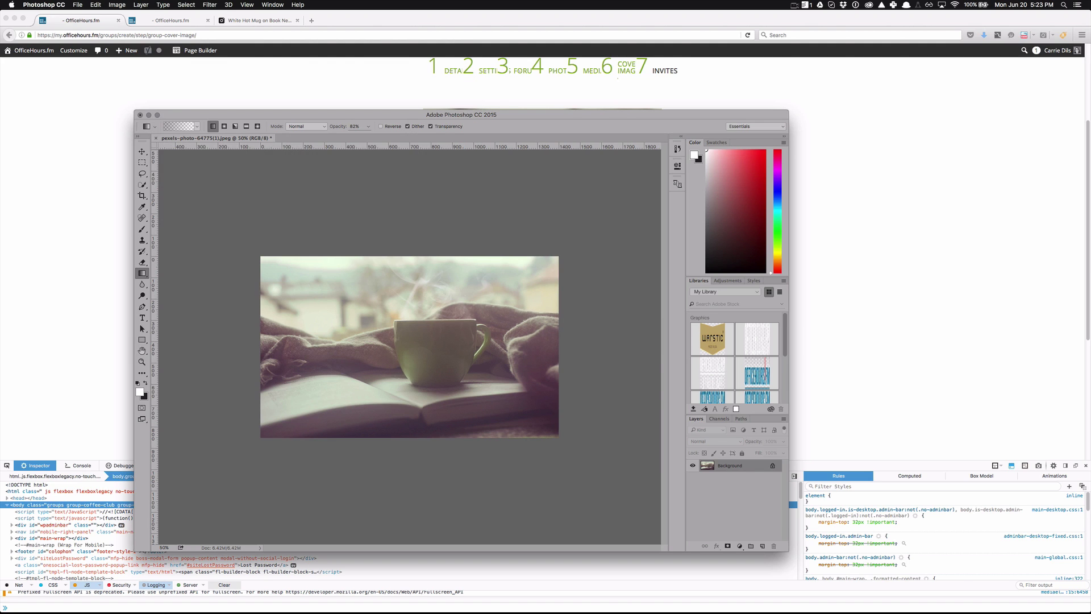
Crop the image to a full-width band around the mug, about 1400 x 436 pixels, and clear the selection.
key(super+Tab)
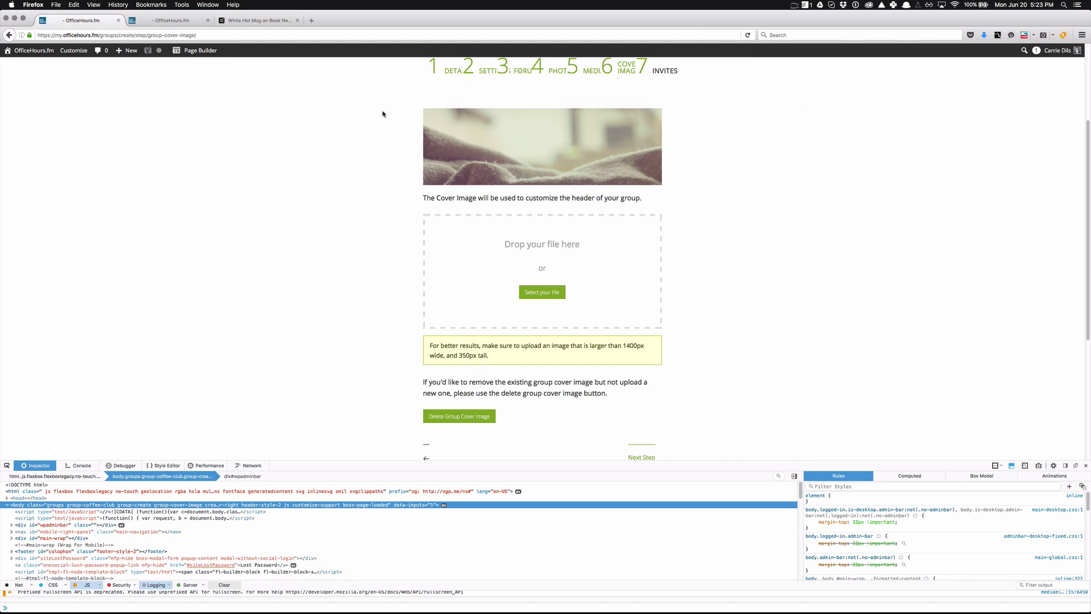
key(super+Tab)
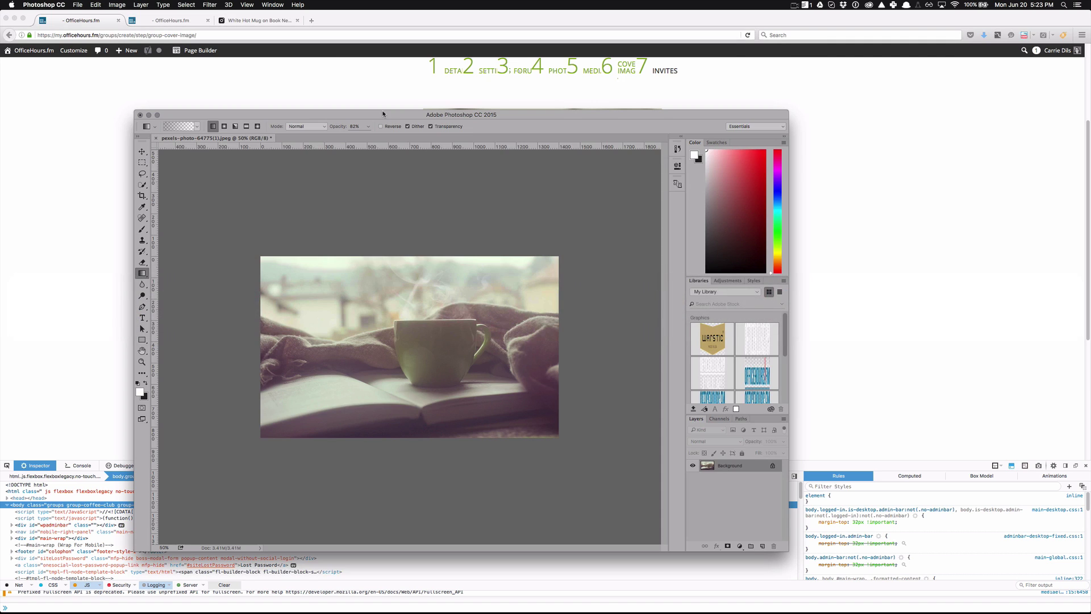
key(m)
drag(256, 295, 585, 399)
key(shift)
click(198, 50)
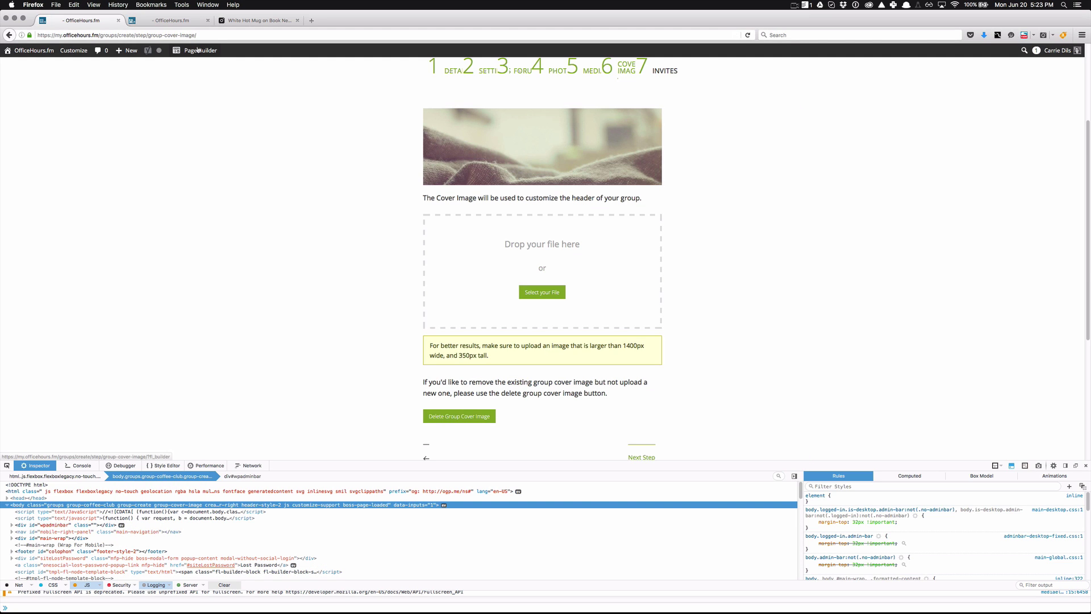
key(super+Tab)
click(118, 8)
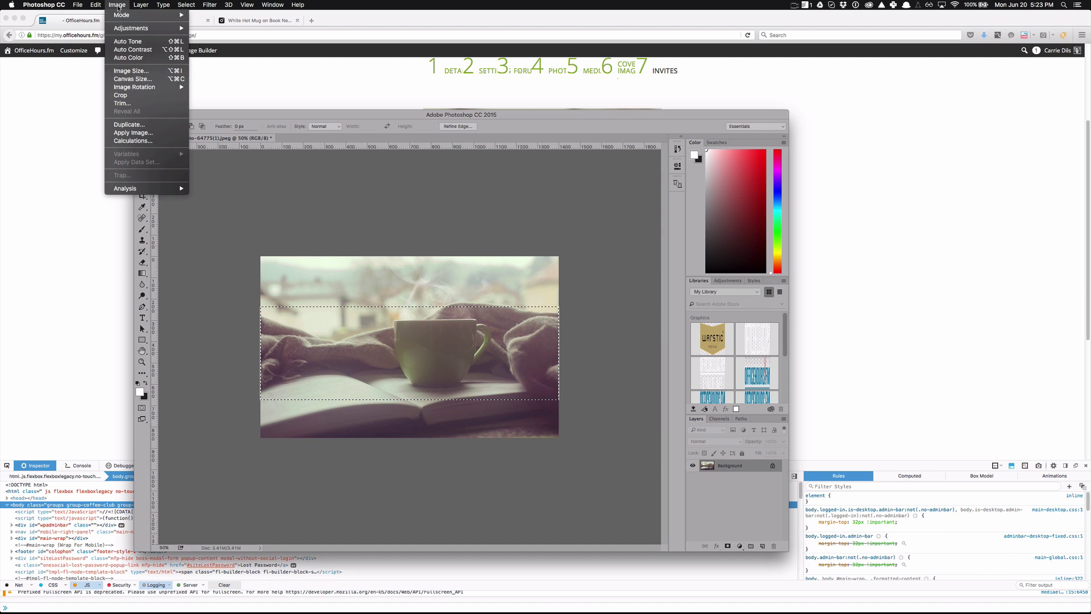
click(128, 96)
key(super+d)
Set the canvas height to 350 pixels, accepting the clipping of the image.
key(alt+super+c)
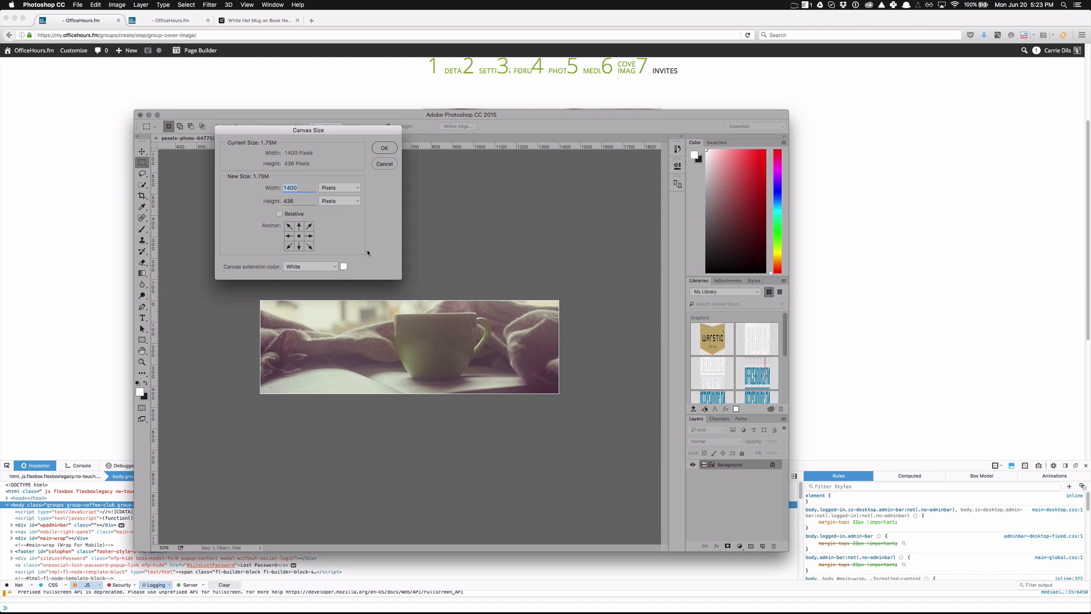
key(Tab)
text(350)
click(383, 149)
key(Return)
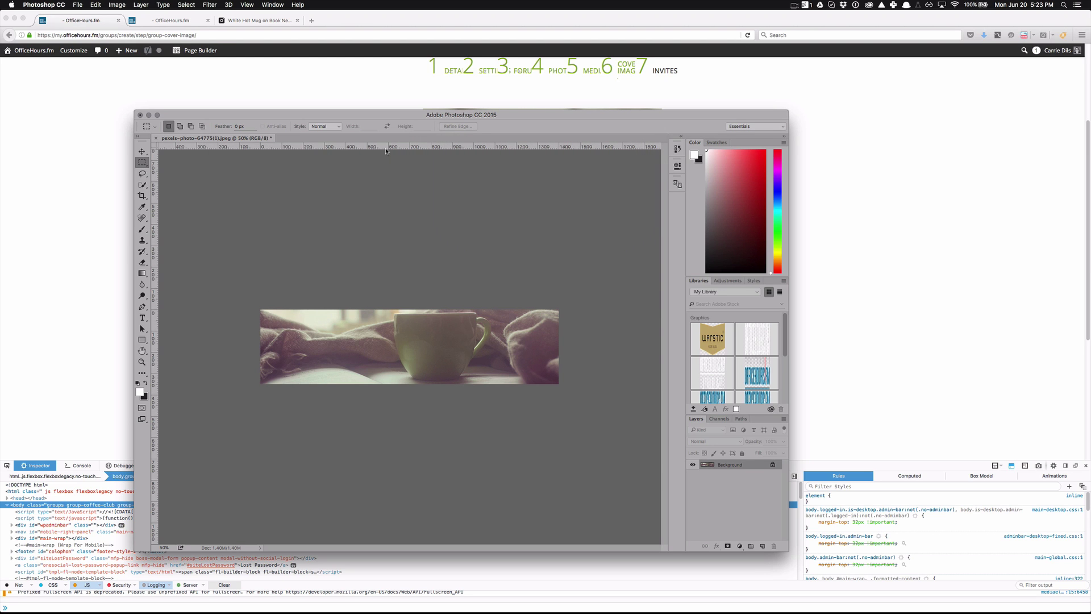
Export the cropped image with Save for Web as the JPEG pexels-photo-64775(1).jpg in the Downloads folder.
key(super+alt+shift+s)
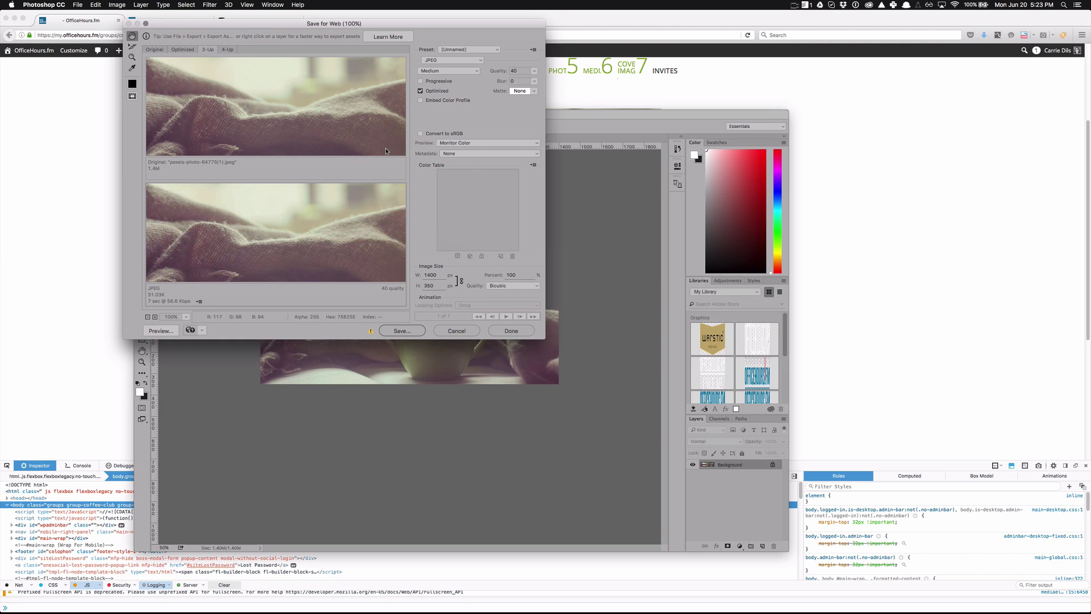
key(Return)
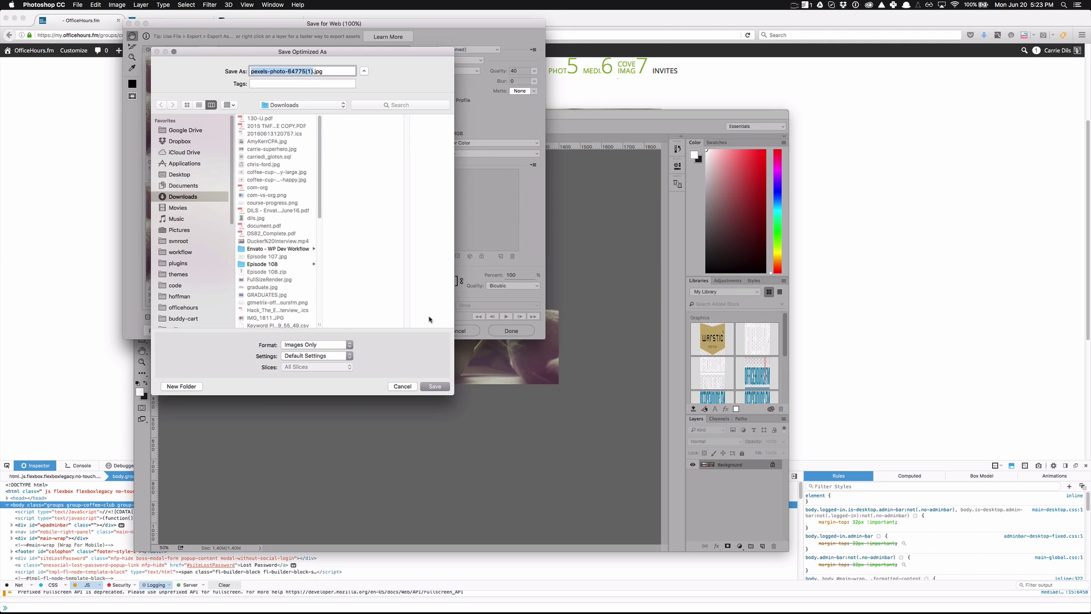
click(434, 386)
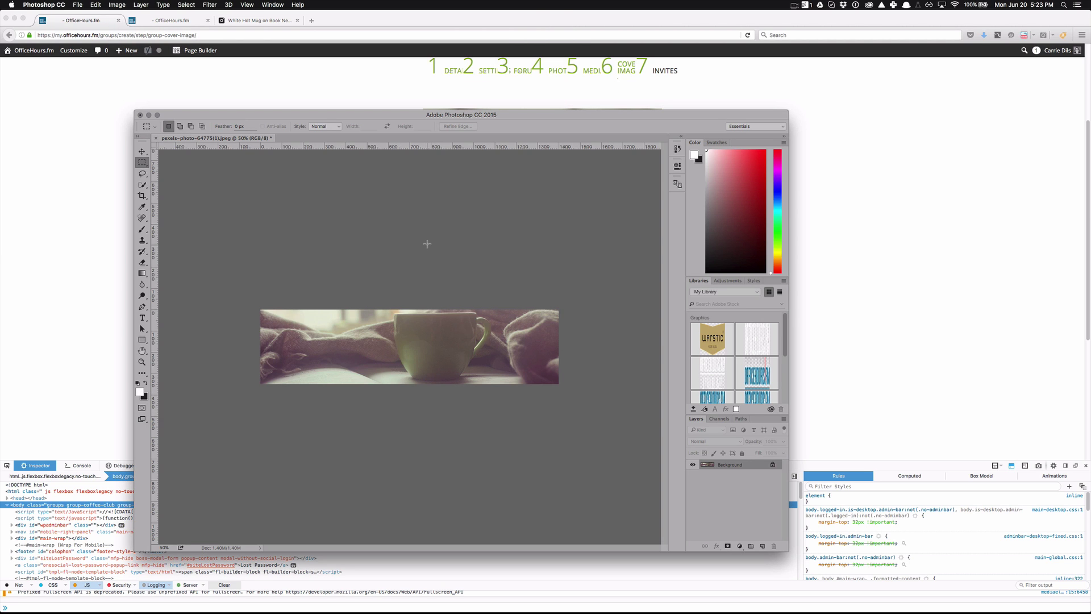
Switch to ImageOptim and compress pexels-photo-64775(1).jpg from the Downloads folder.
key(super+Tab)
key(super+Tab)
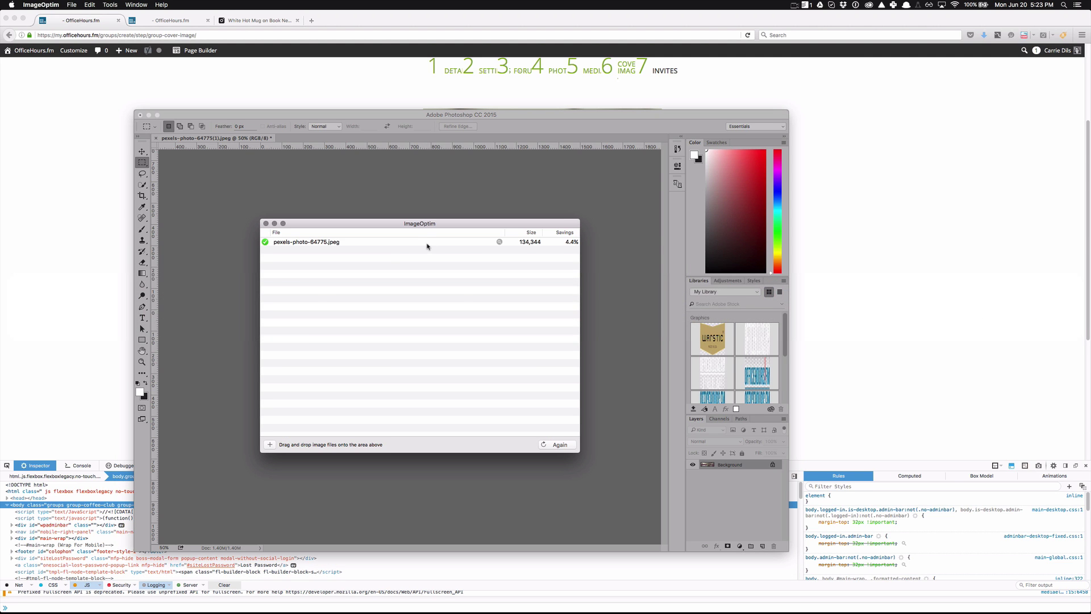
key(super+Tab)
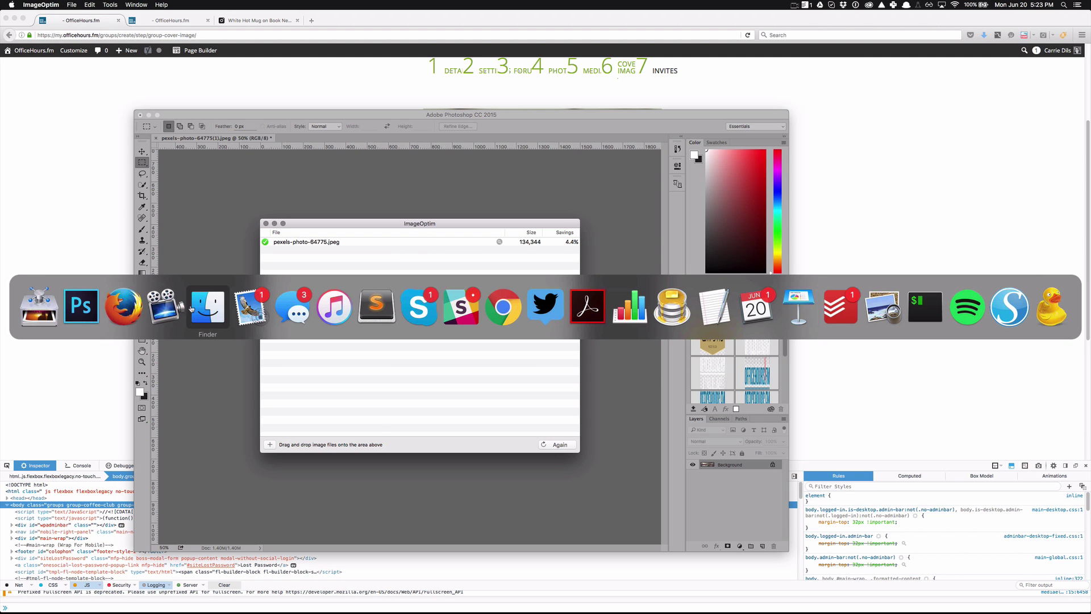
click(209, 303)
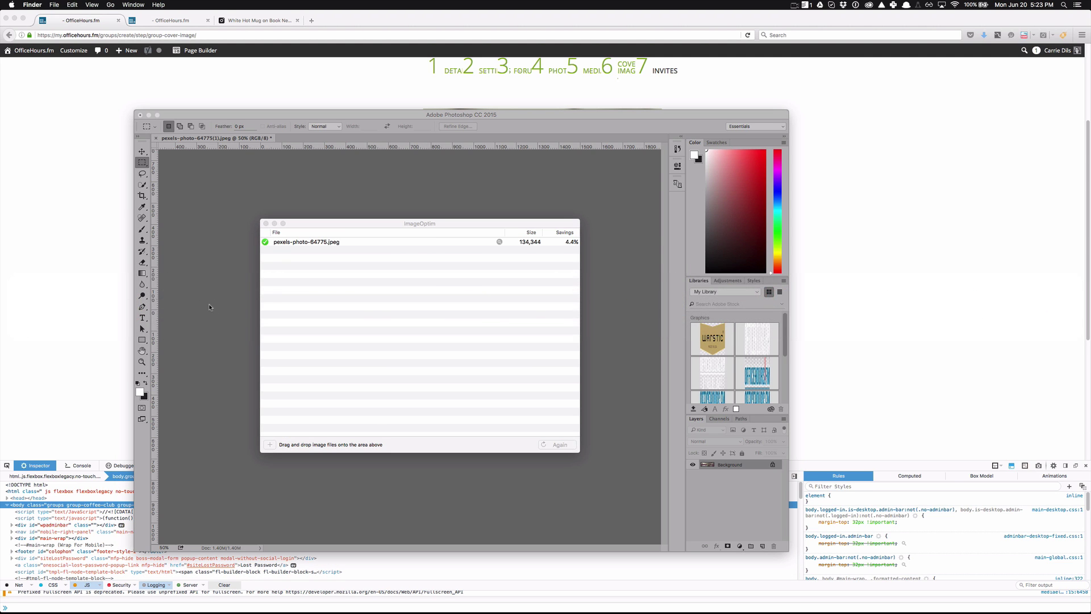
click(270, 445)
scroll(398, 272, right, 2)
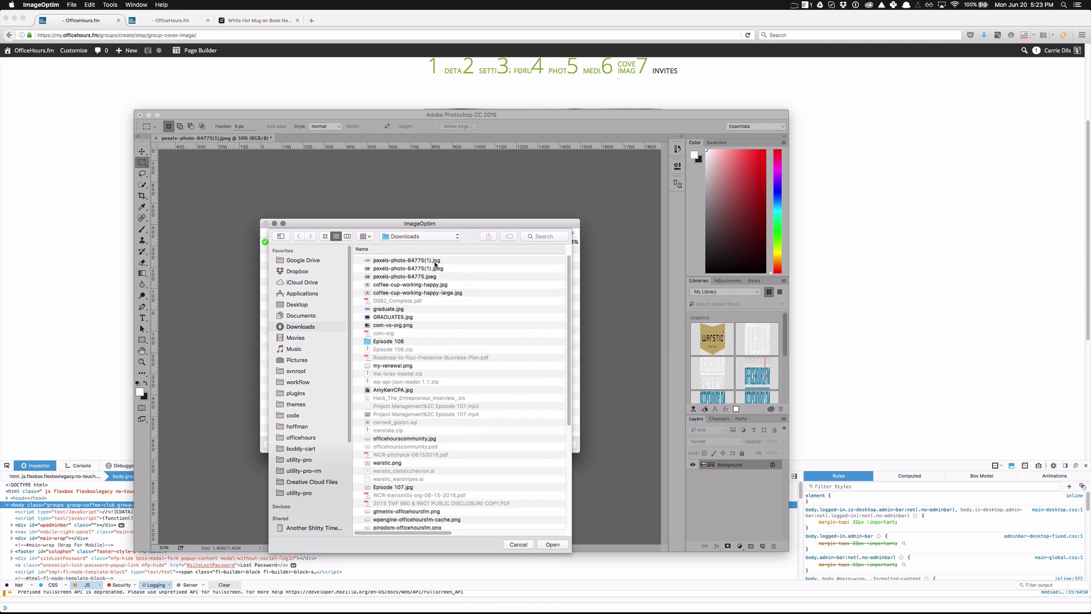
scroll(405, 257, up, 1)
click(398, 255)
shift+click(392, 263)
key(Return)
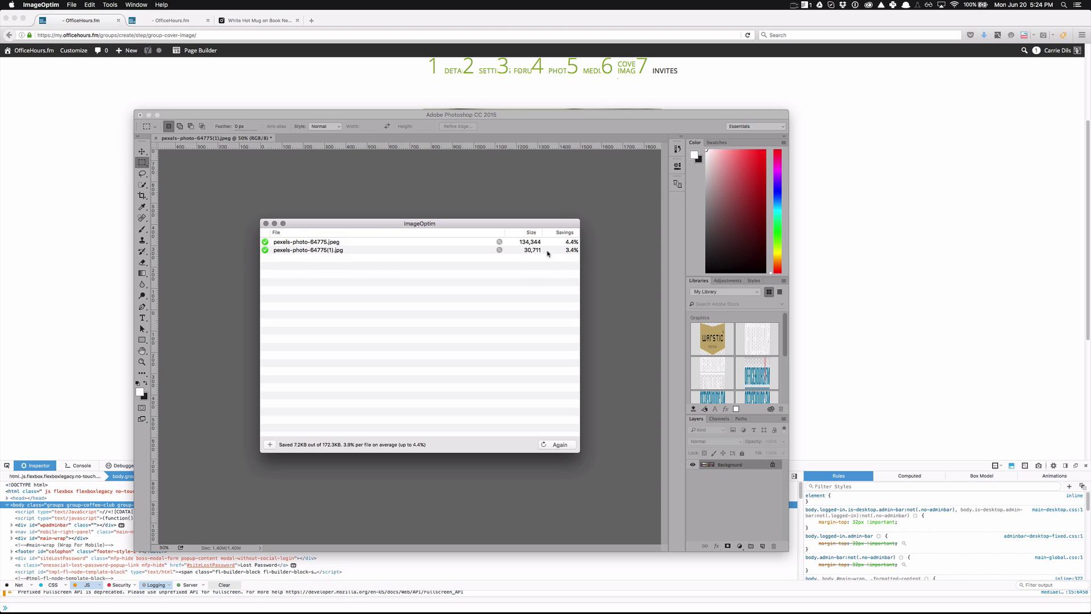
Return to the group creation page in Firefox and upload the compressed pexels-photo-64775(1).jpg as the cover image.
click(233, 382)
click(85, 291)
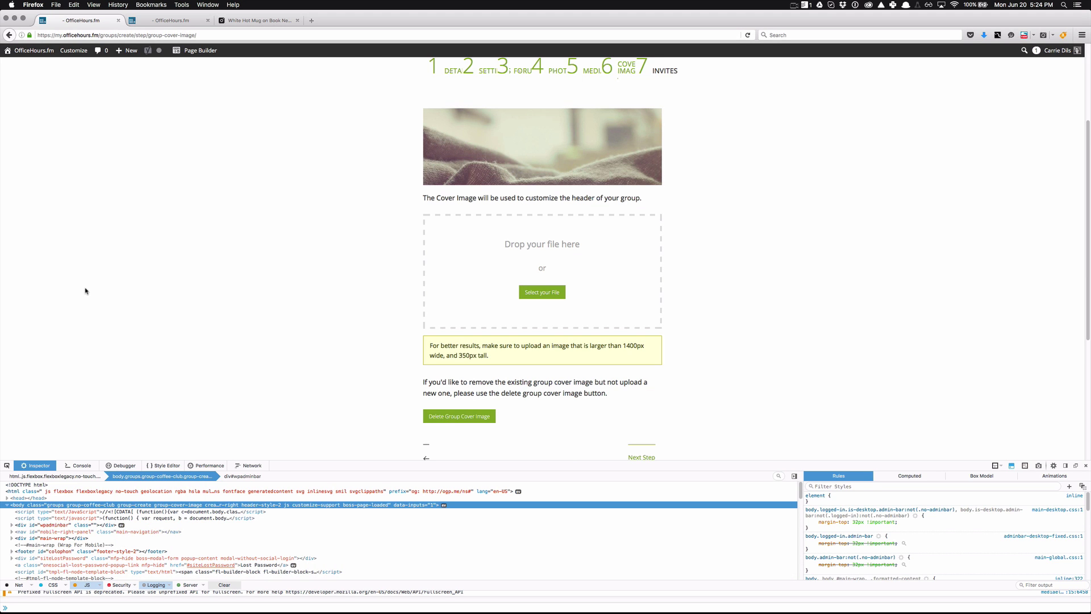
click(535, 294)
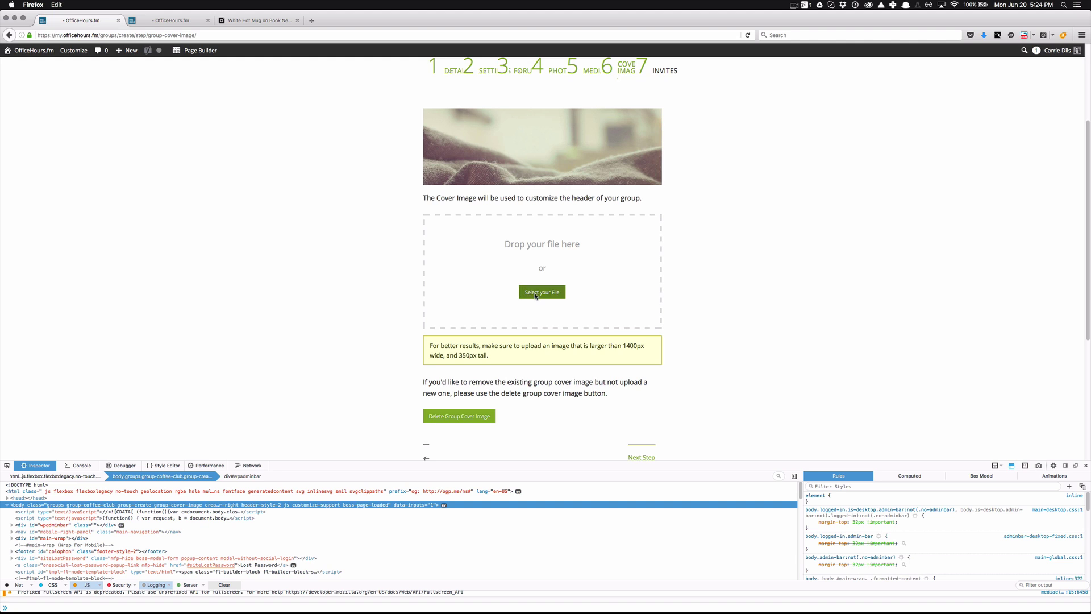
double_click(421, 108)
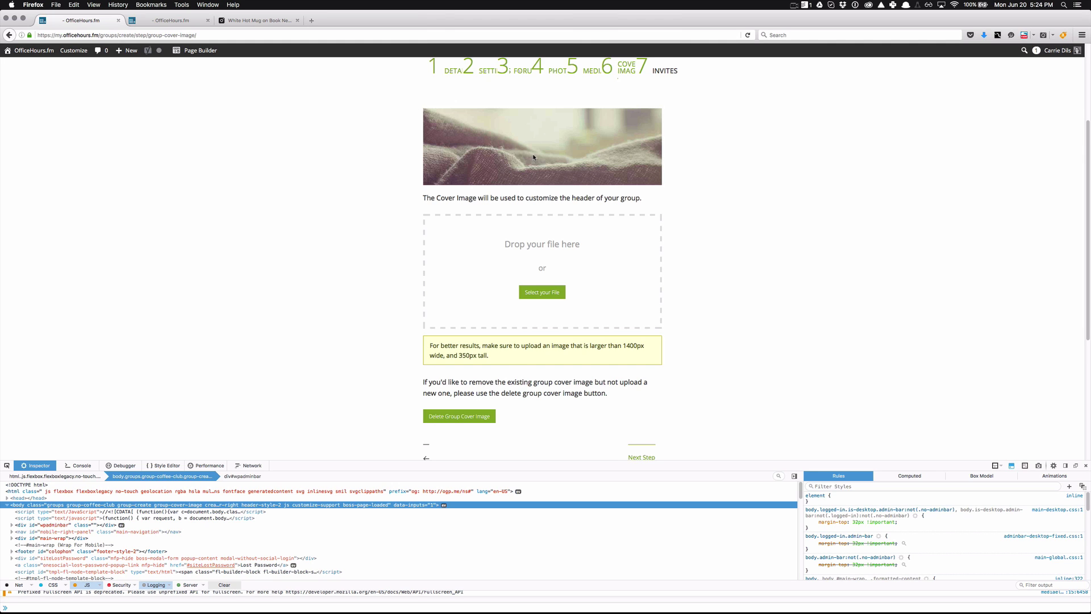
Finish the cover image stage and proceed to the group's Invites step.
scroll(535, 186, down, 1)
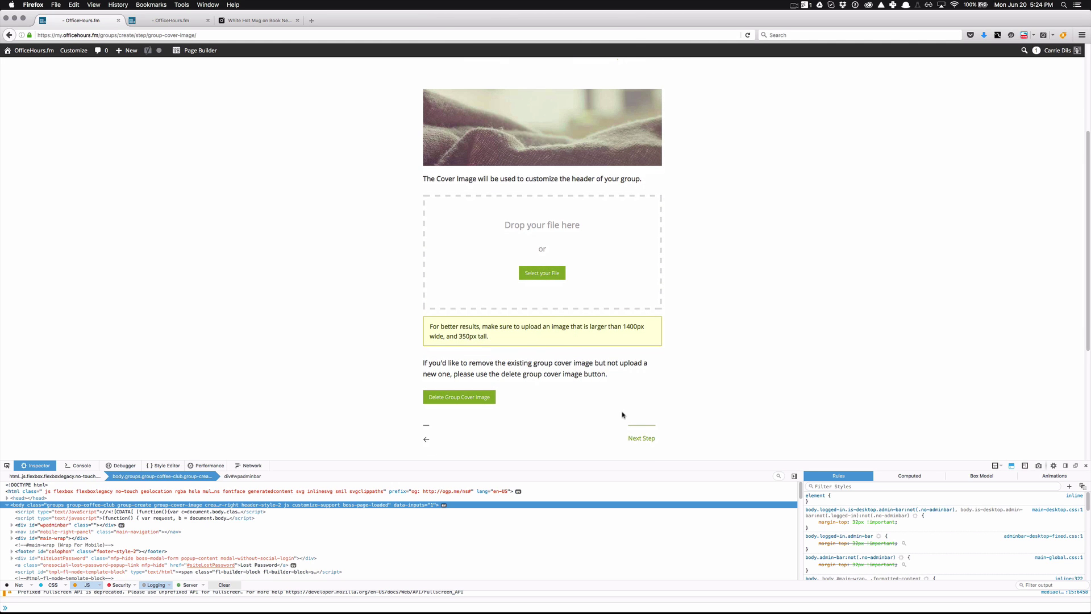
scroll(594, 406, down, 2)
click(646, 397)
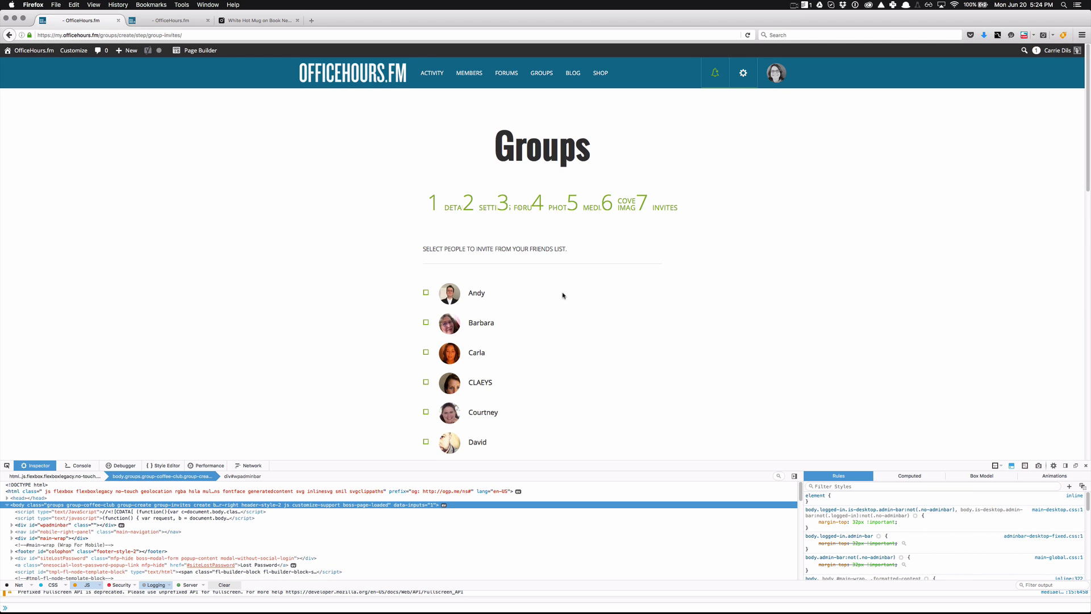
Finish creating the Coffee Club group without selecting any friends to invite.
scroll(562, 296, down, 15)
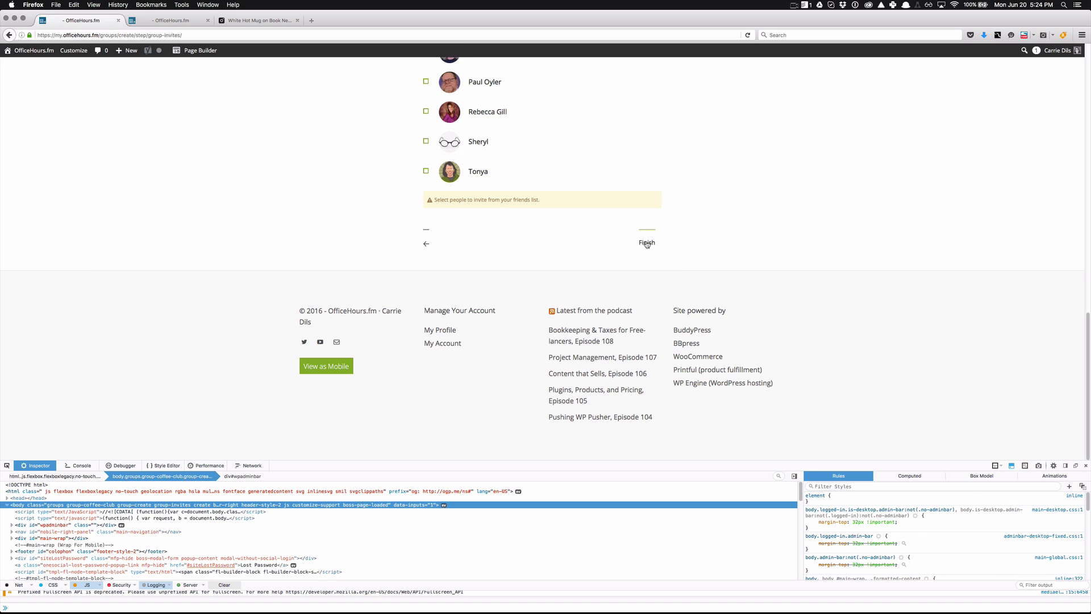
click(646, 244)
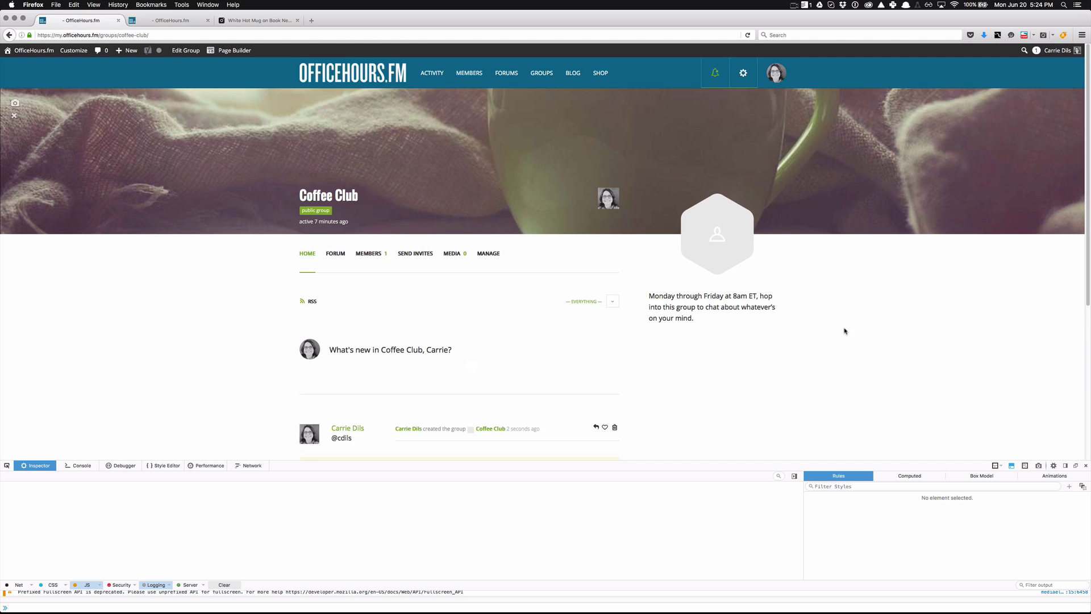
Look over the new Coffee Club group's home page, update composer, forum and member list.
scroll(844, 331, up, 2)
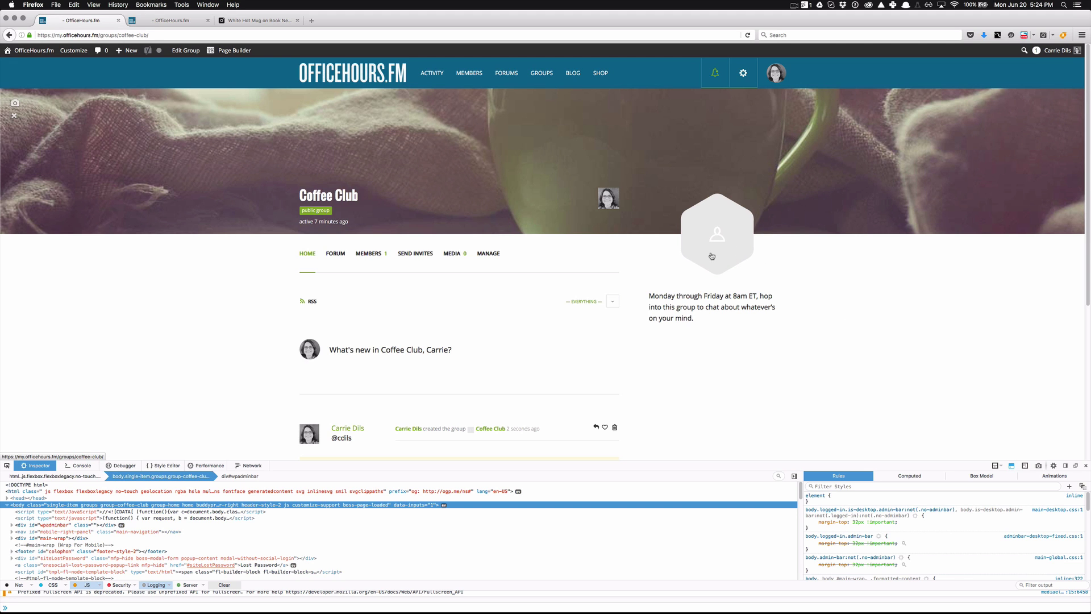
scroll(421, 325, down, 1)
click(421, 324)
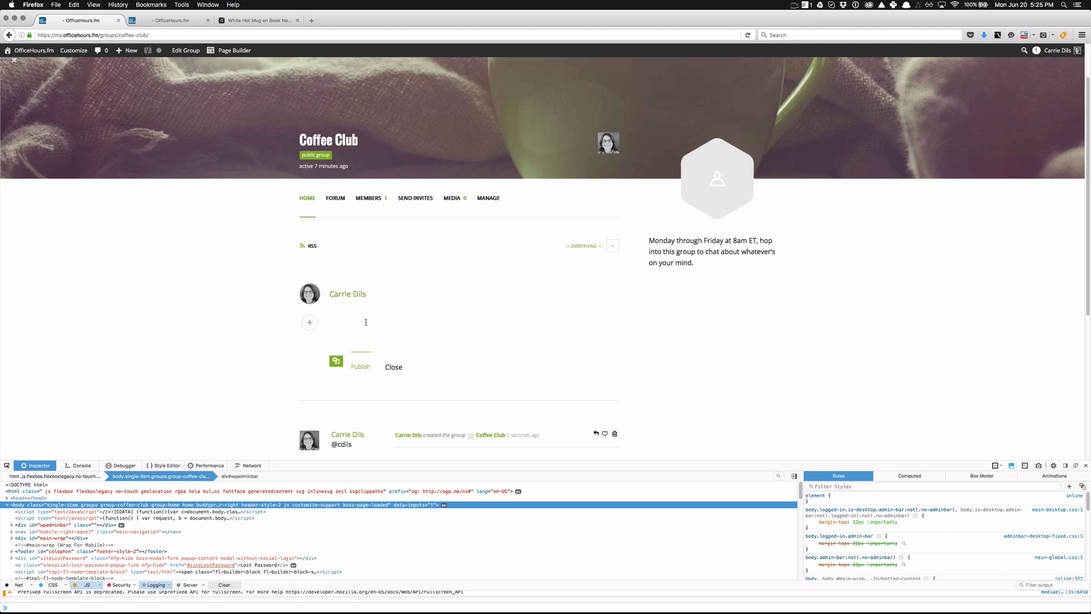
click(342, 200)
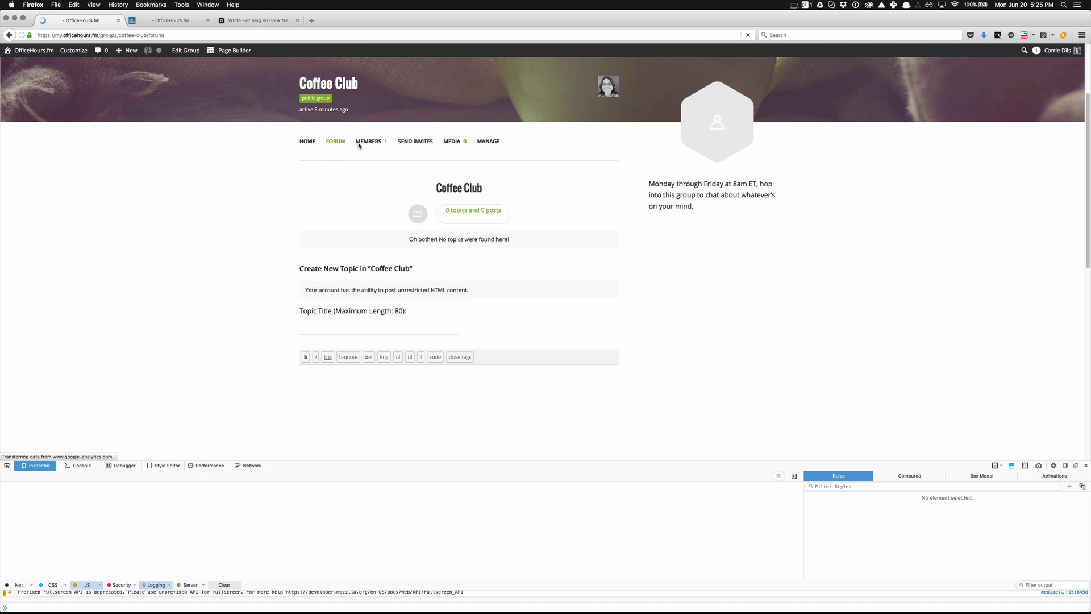
click(378, 143)
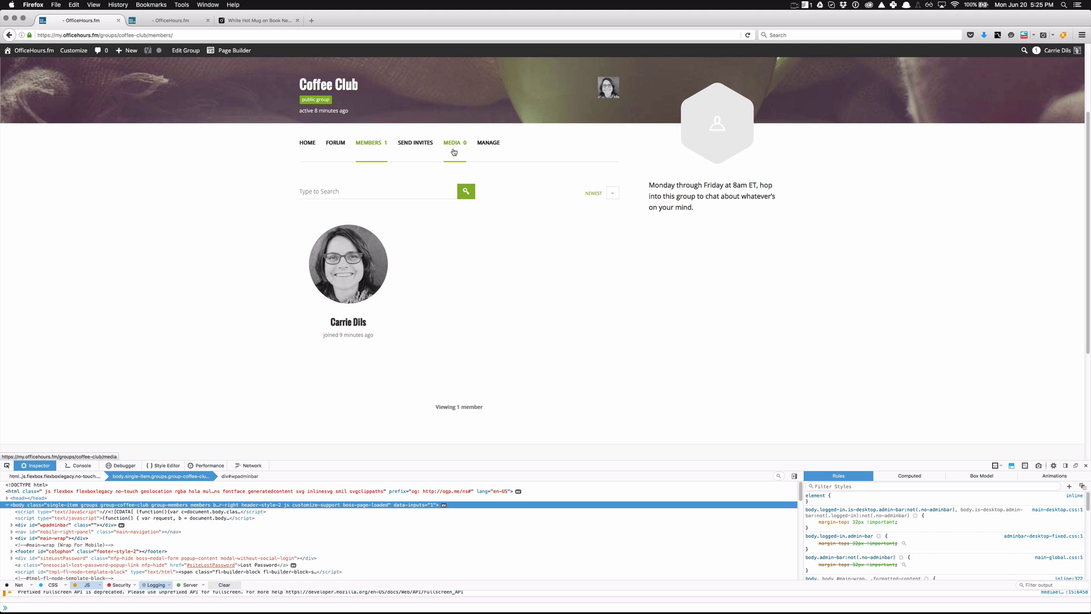
scroll(609, 262, up, 3)
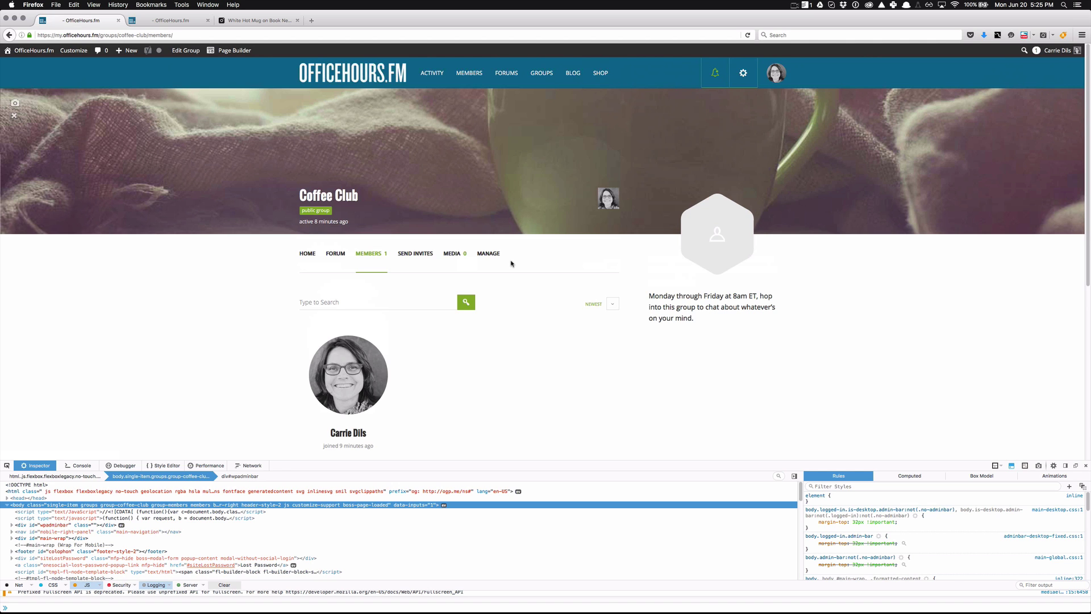
Open the profile photo settings in the Coffee Club group's management area.
click(487, 254)
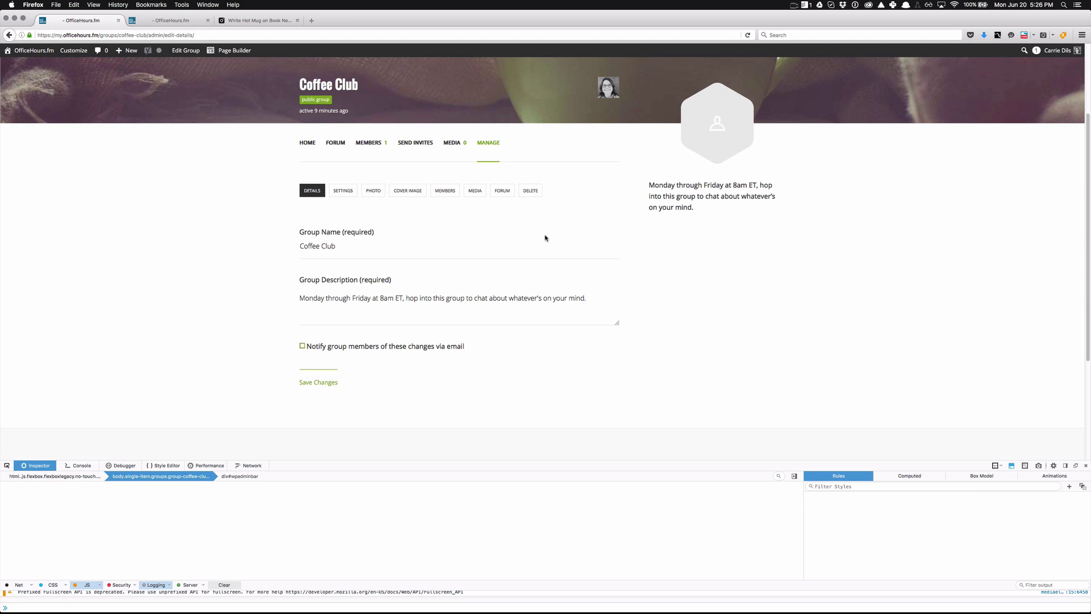
click(373, 193)
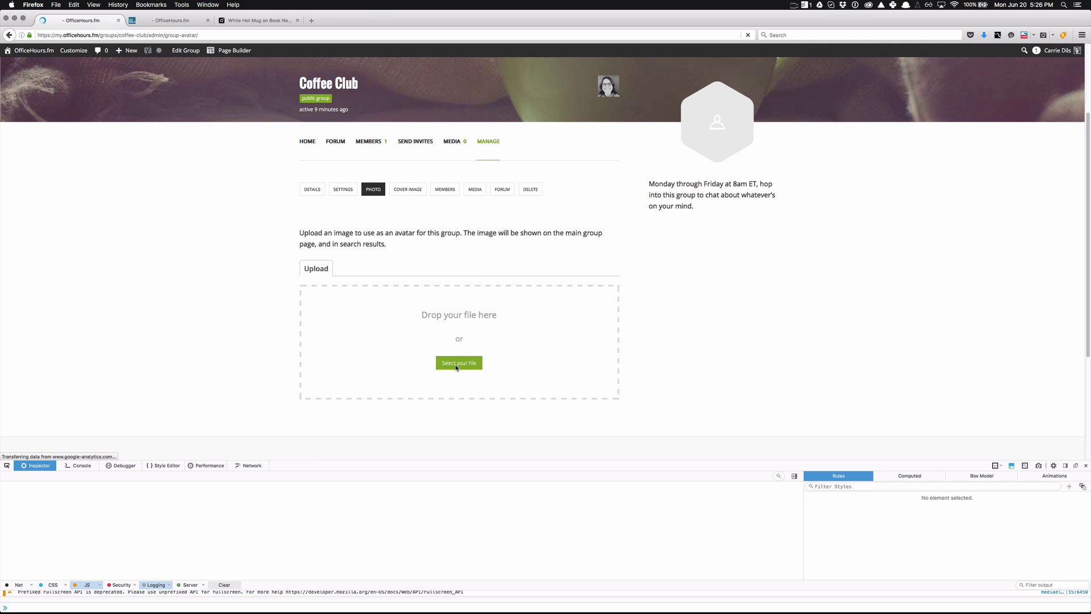
Upload an image from the Downloads folder as the group's profile photo and accept the default crop.
click(464, 366)
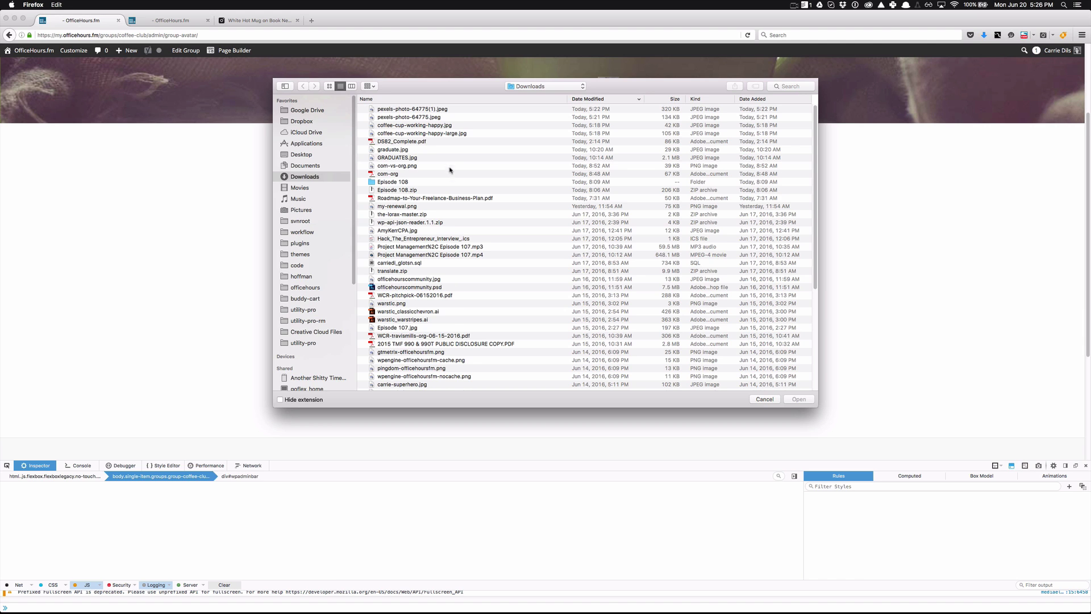
click(413, 126)
double_click(413, 125)
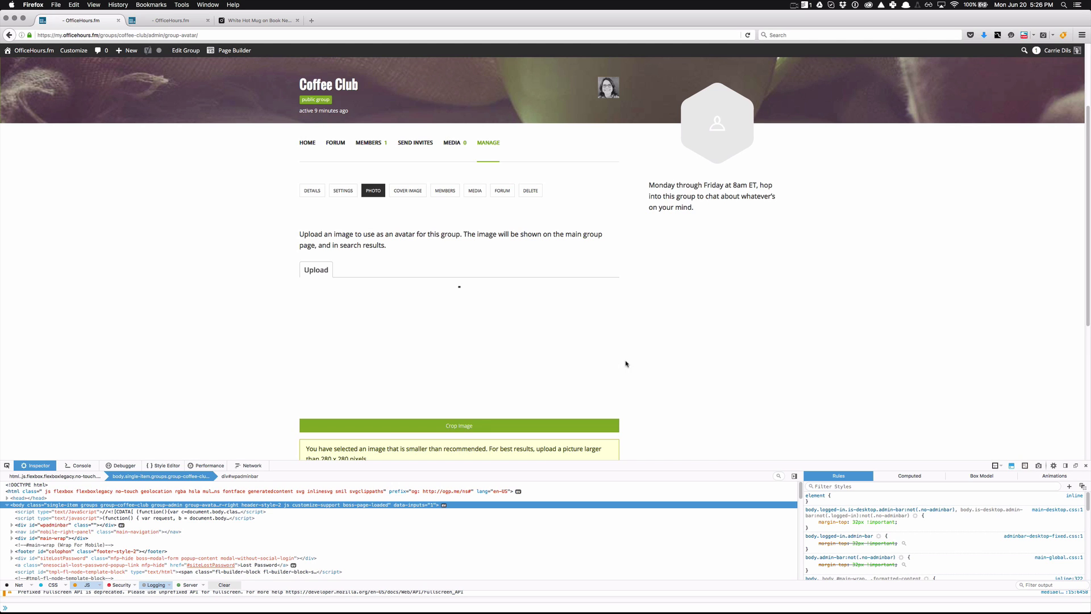
click(461, 426)
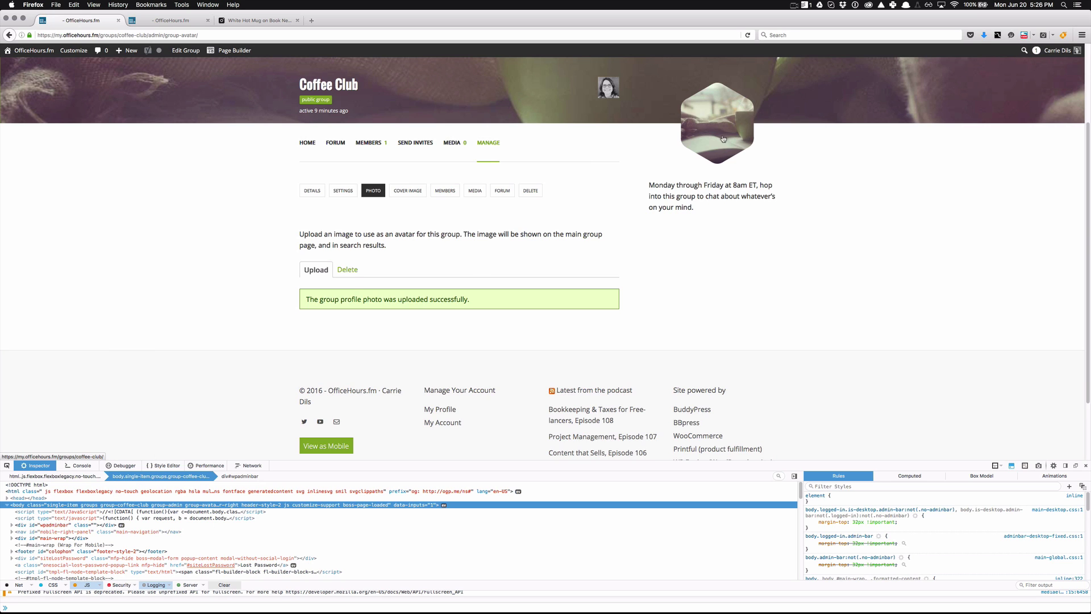
Delete the group's current profile photo and return to the photo upload form.
click(349, 271)
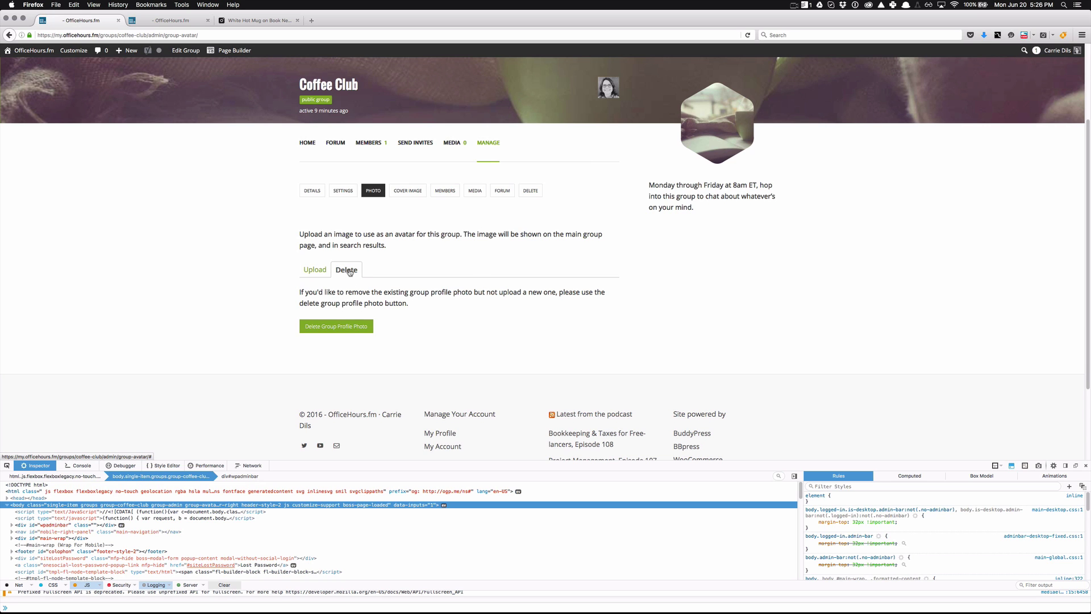
click(348, 326)
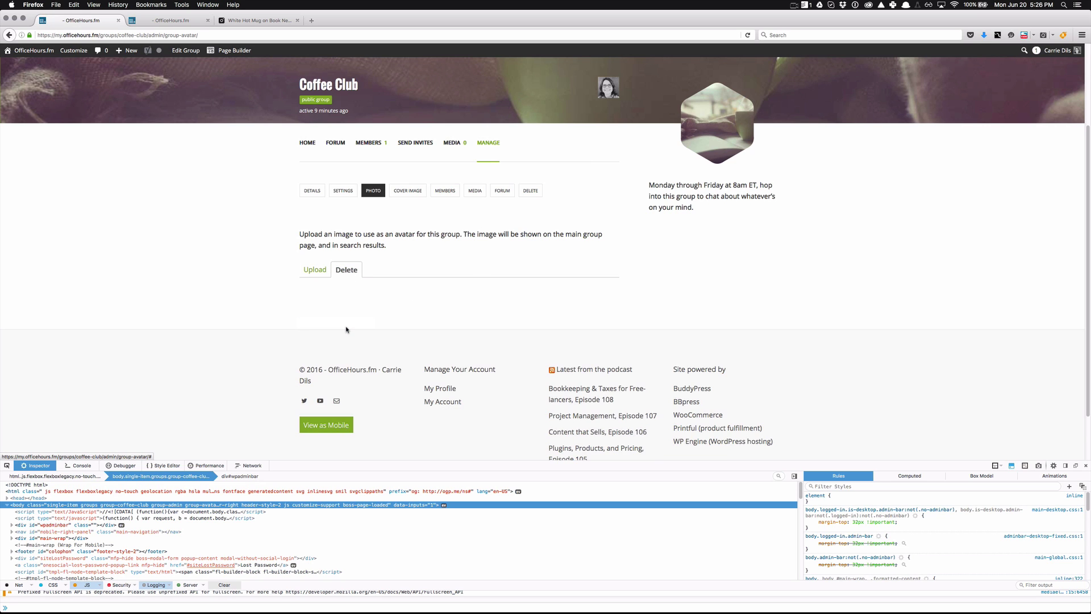
click(311, 270)
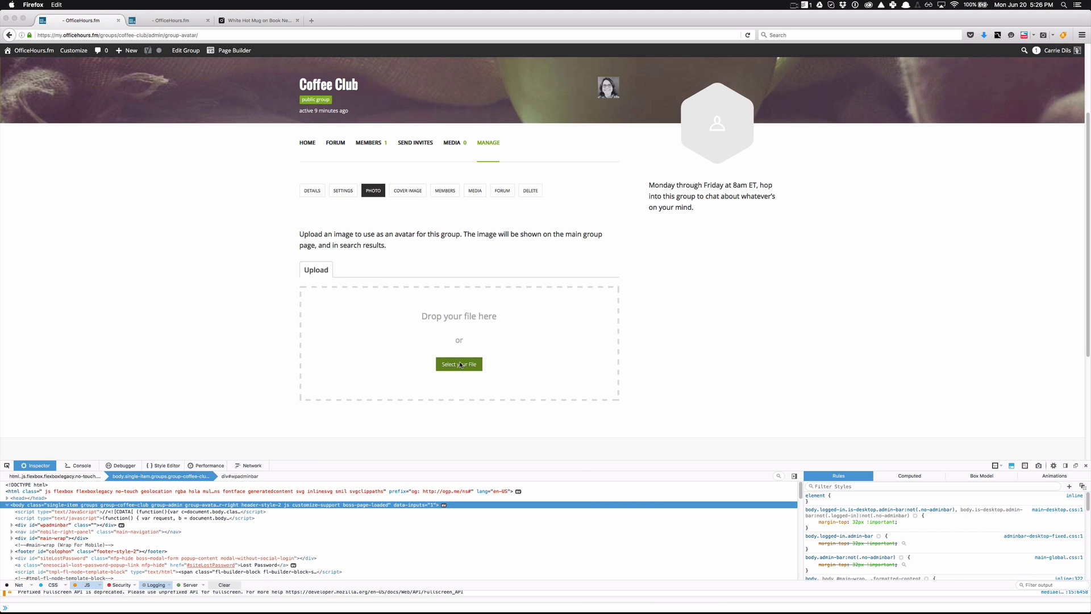
Upload coffee-cup-working-happy.jpg from the Downloads folder as the group's profile photo and accept the default crop.
click(459, 364)
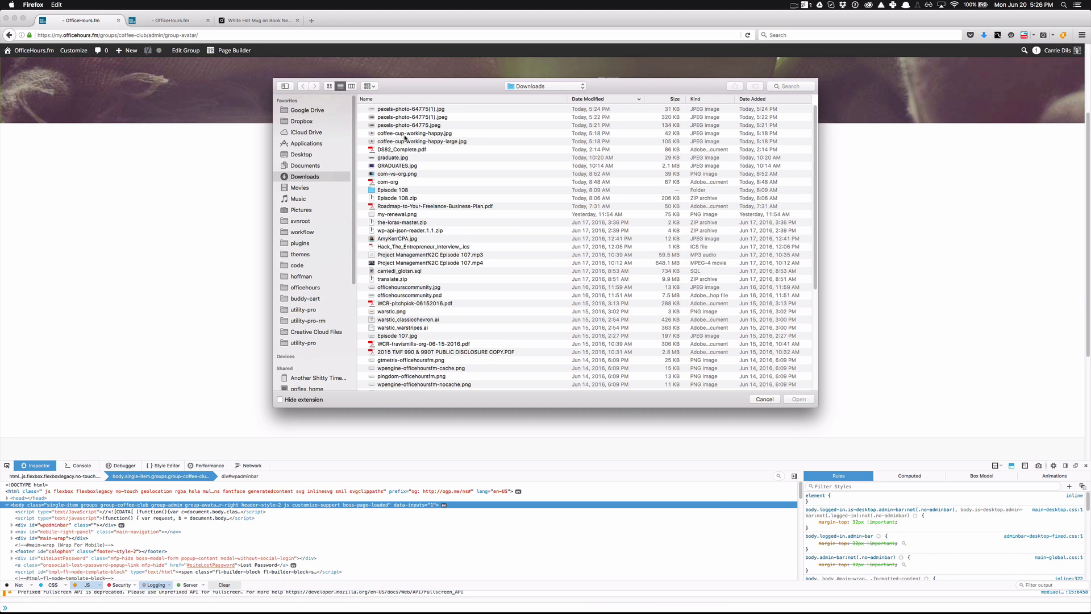
click(395, 134)
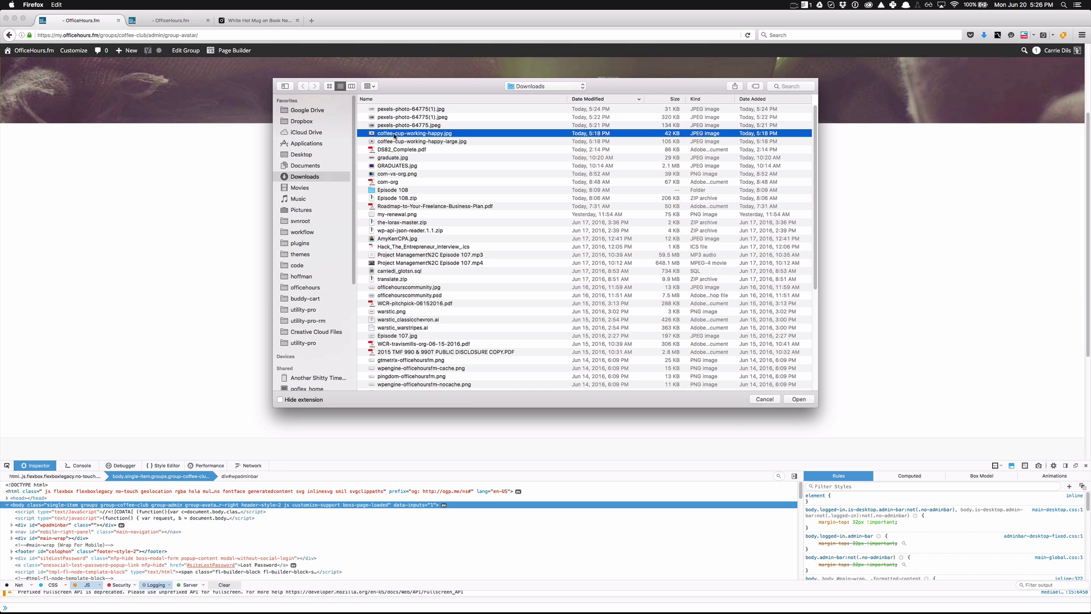
double_click(394, 134)
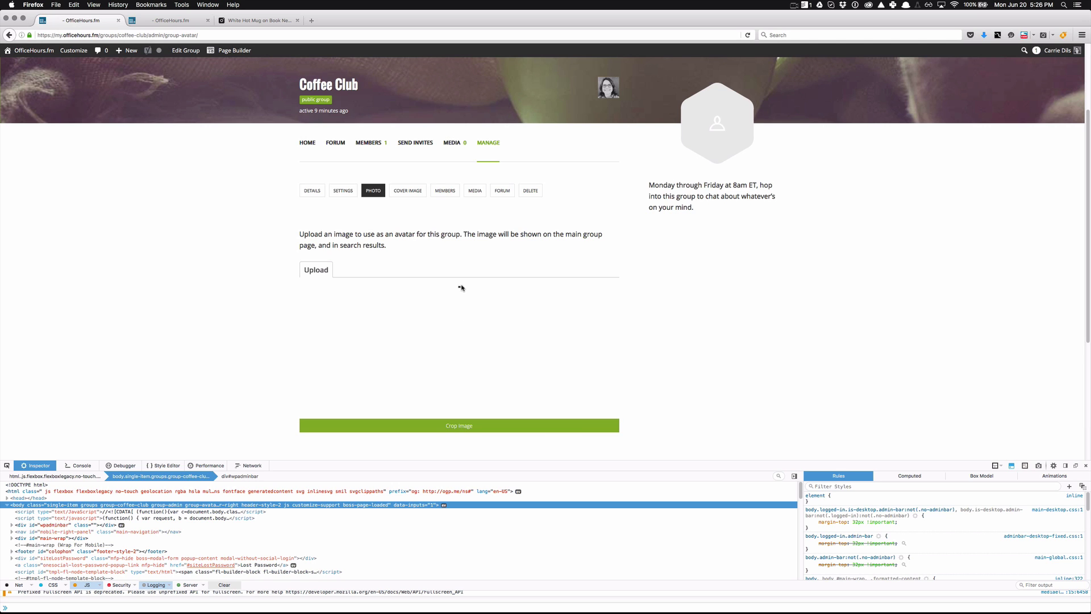
click(454, 425)
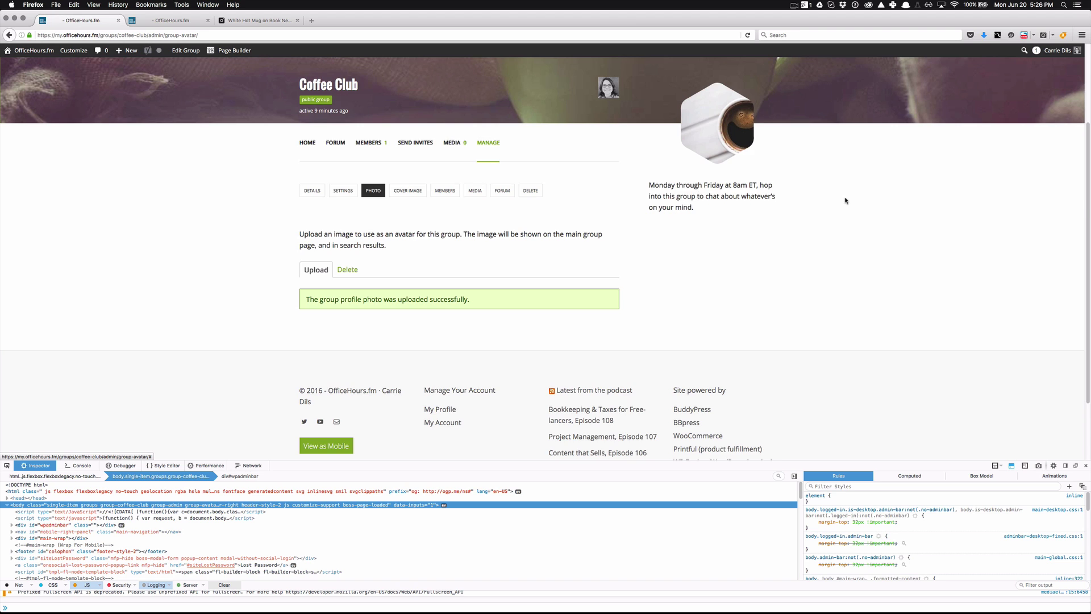
Close the developer tools so the Coffee Club group page fills the browser window.
scroll(845, 200, up, 5)
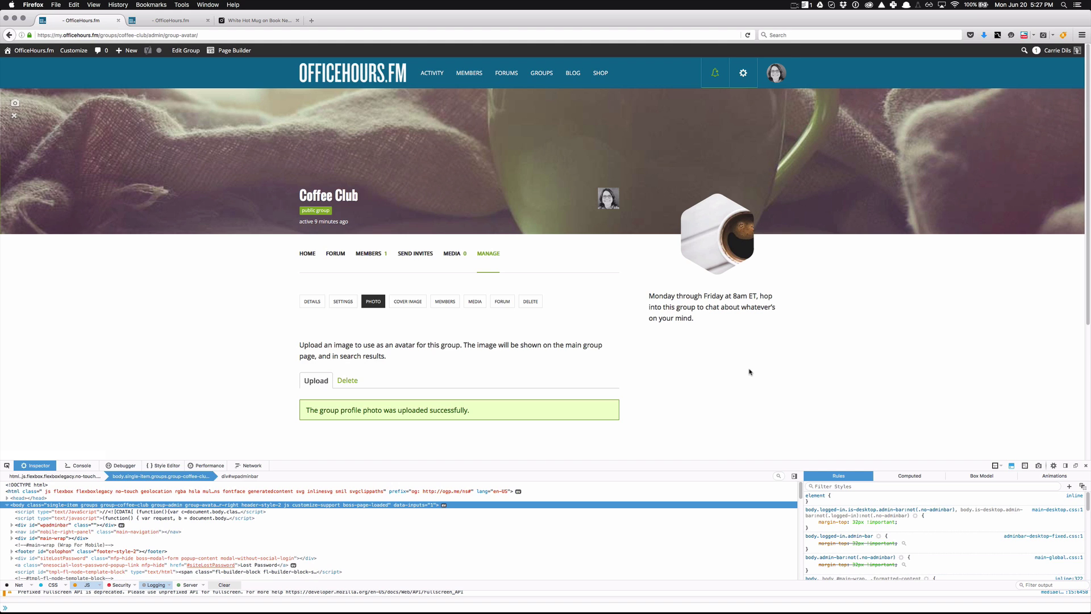
click(1086, 468)
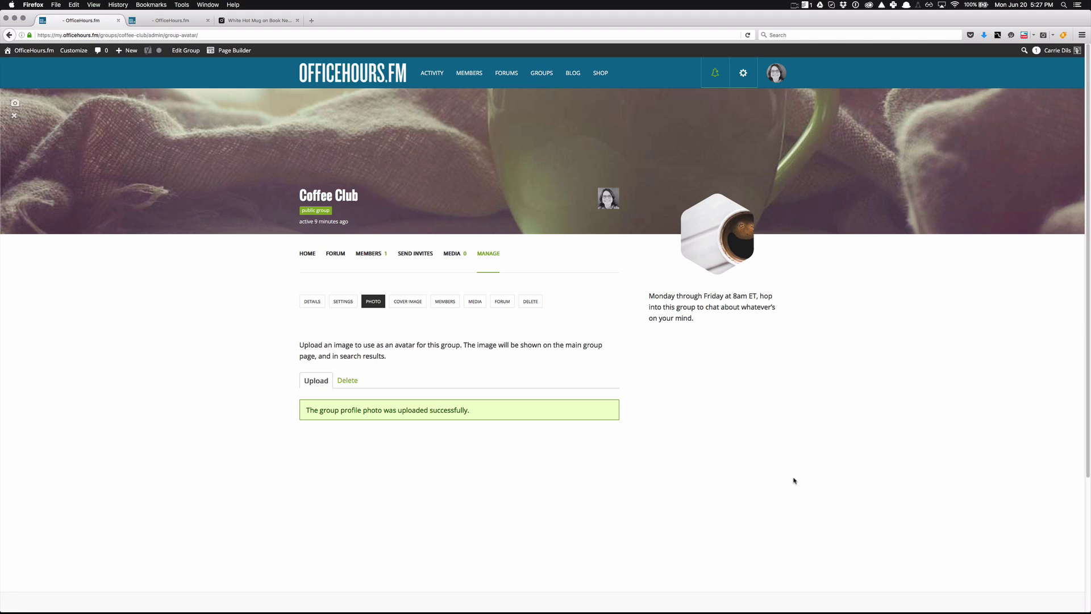